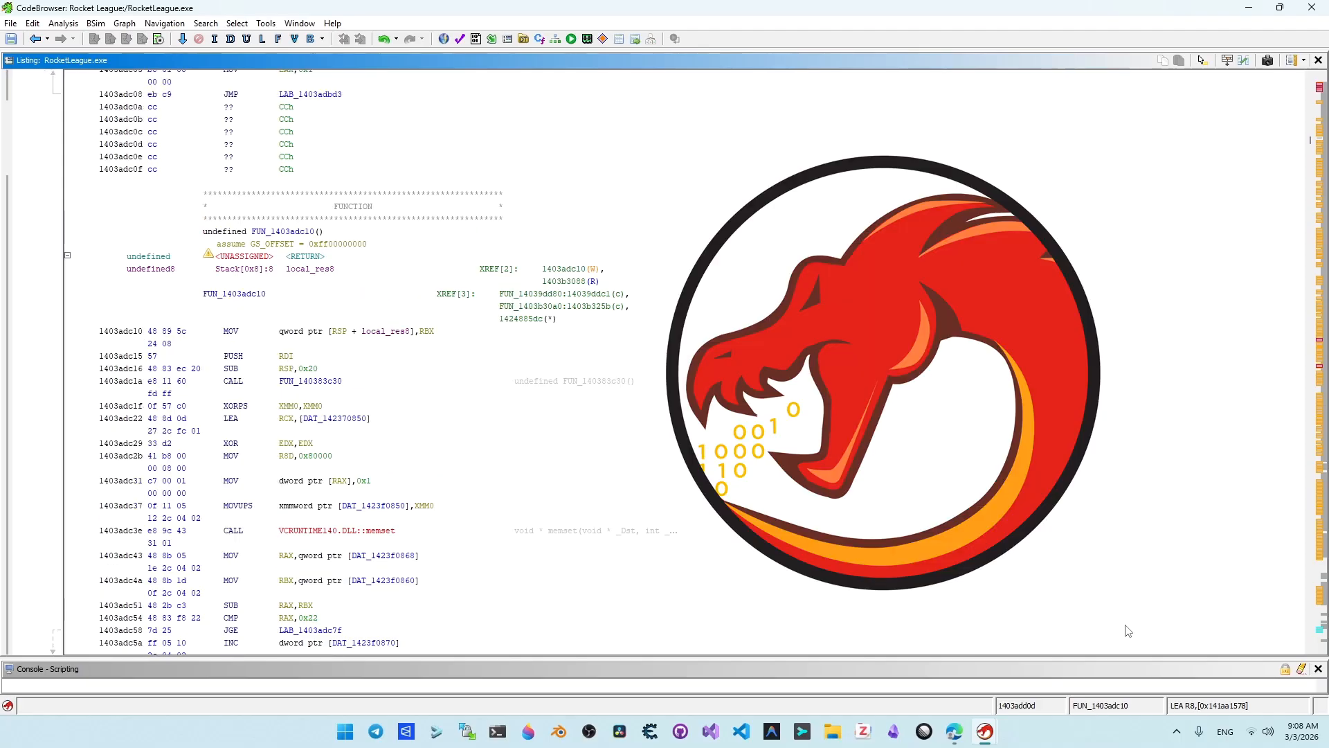
scroll(1127, 630, "down", 3)
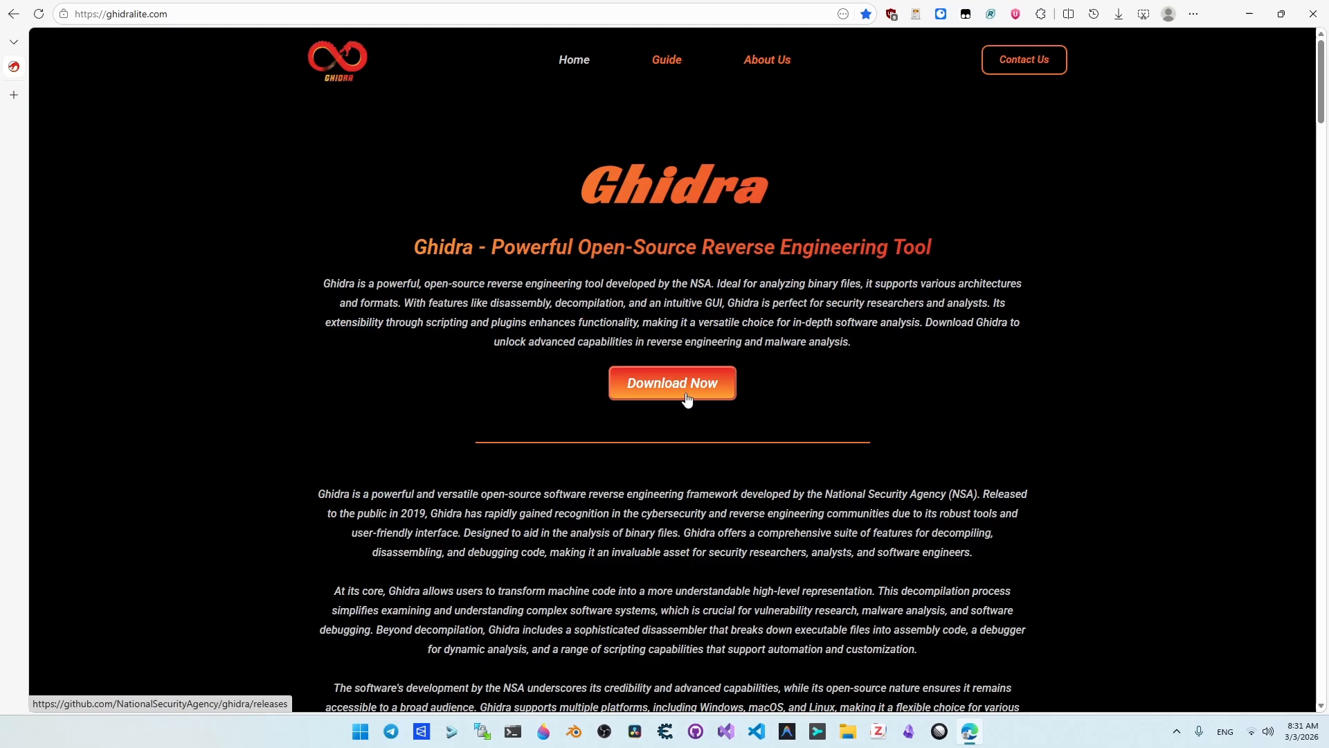
Step: Open the NationalSecurityAgency/ghidra releases page on GitHub to get the Ghidra release file
left_click(687, 400)
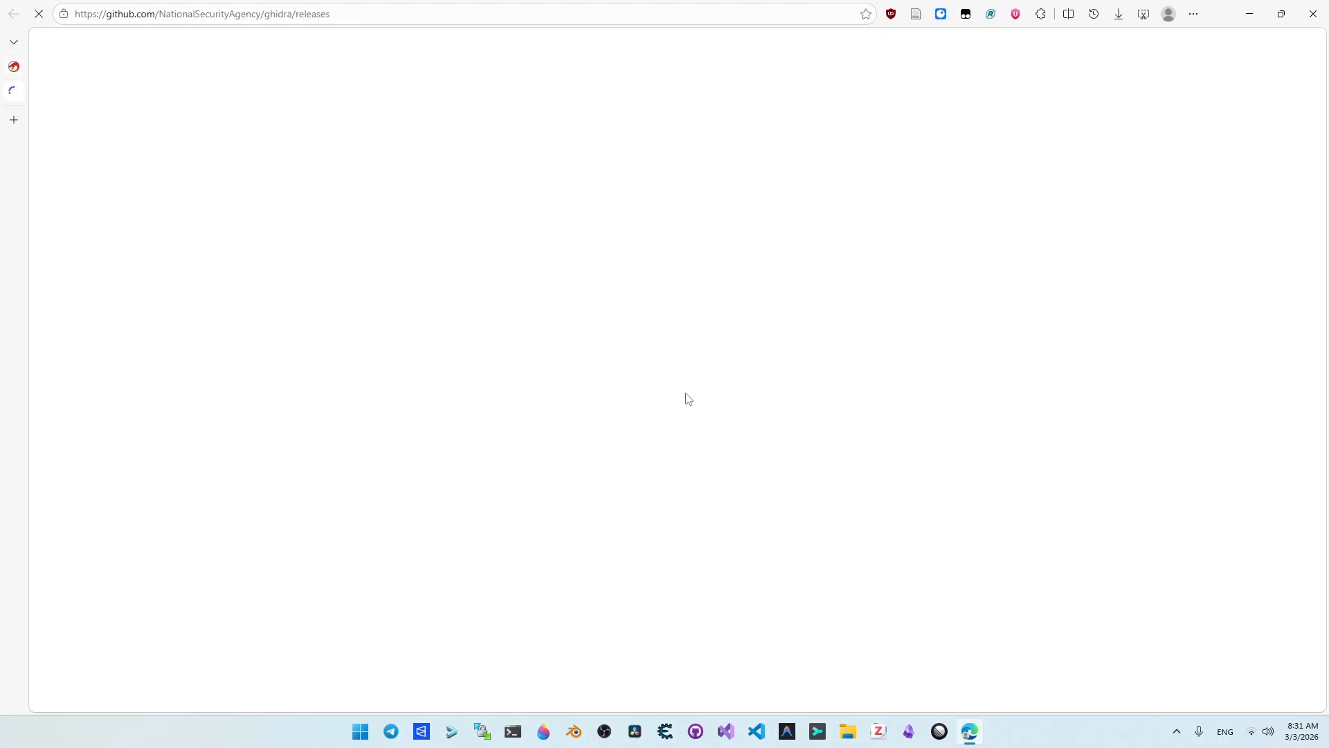
left_click(596, 468)
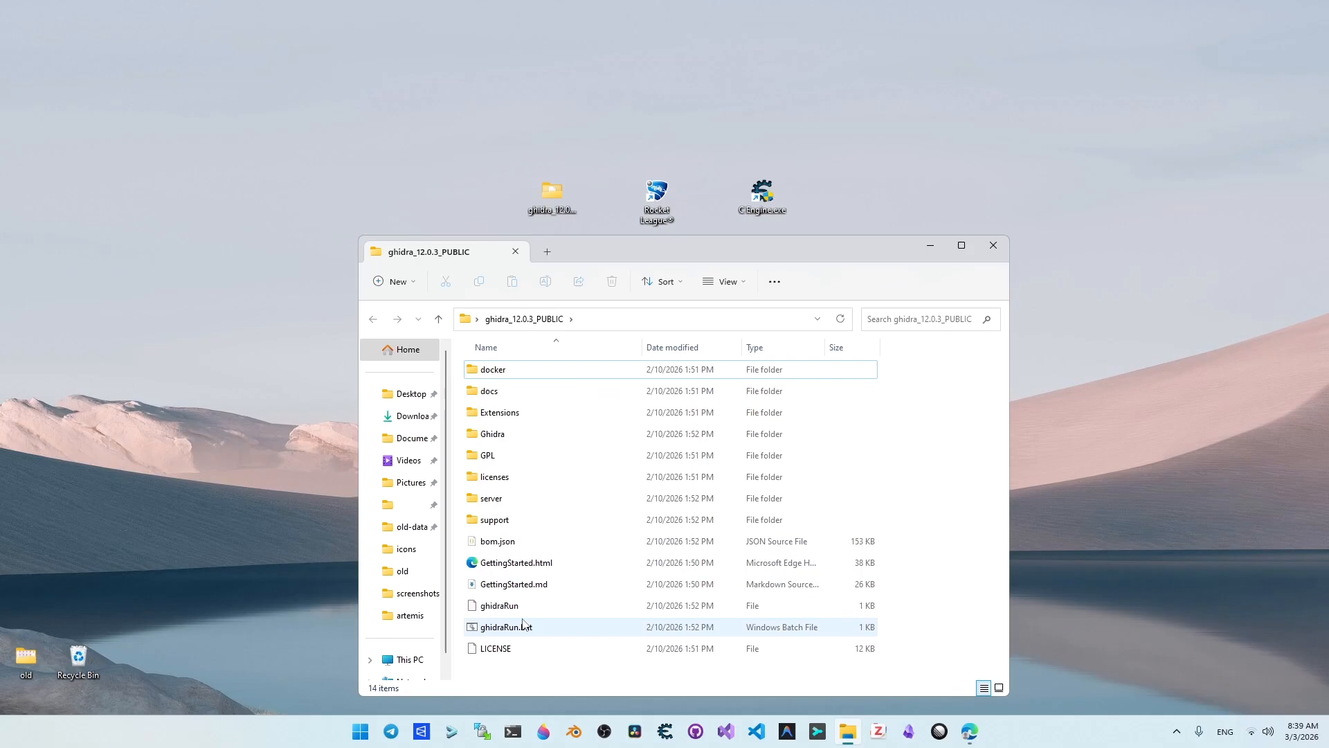
Step: Launch Ghidra from ghidraRun.bat and create a non-shared project named Rocket League
double_click(513, 626)
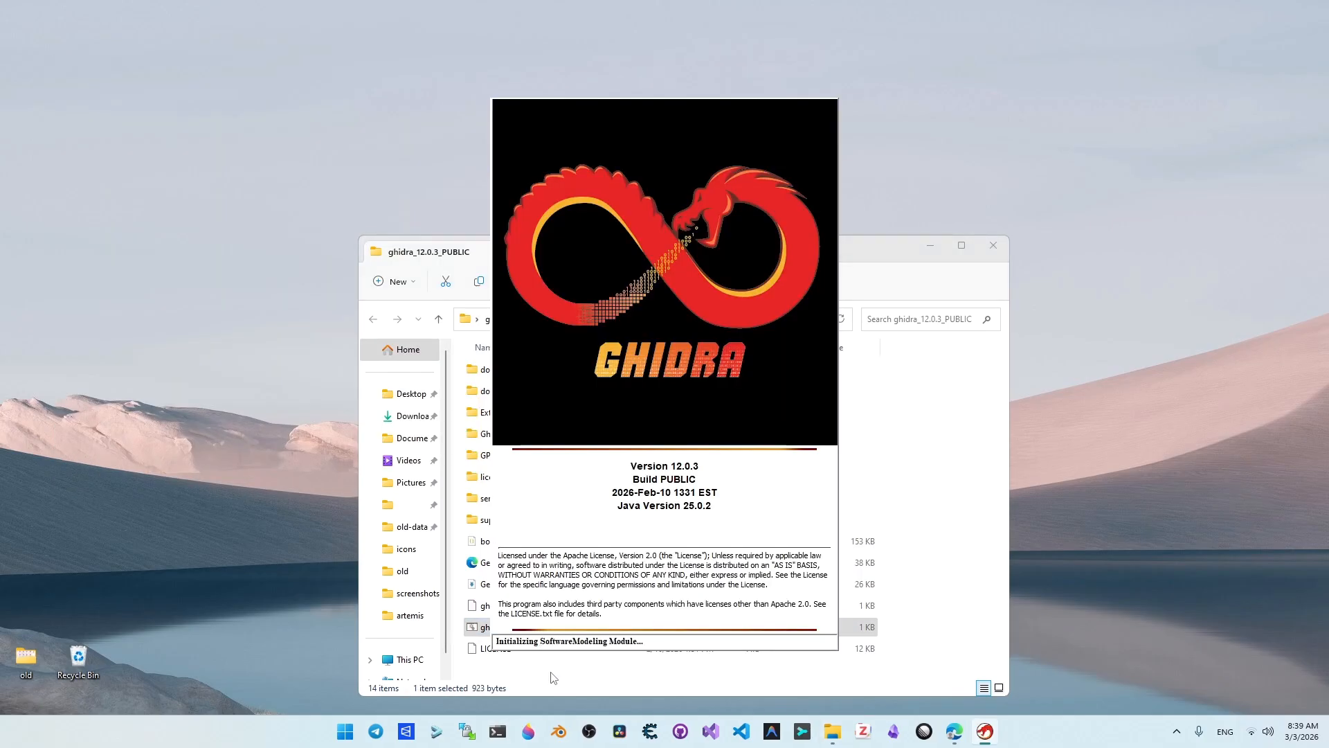
left_click(314, 210)
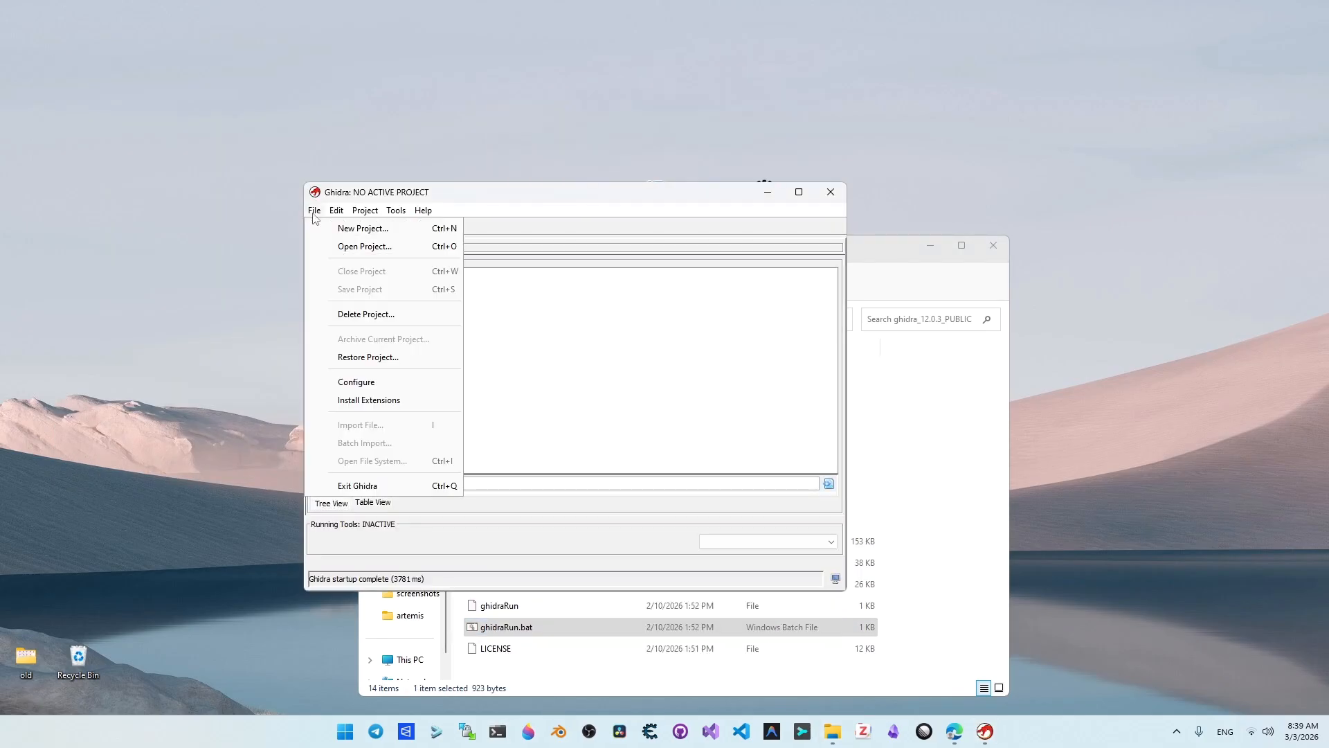
left_click(338, 231)
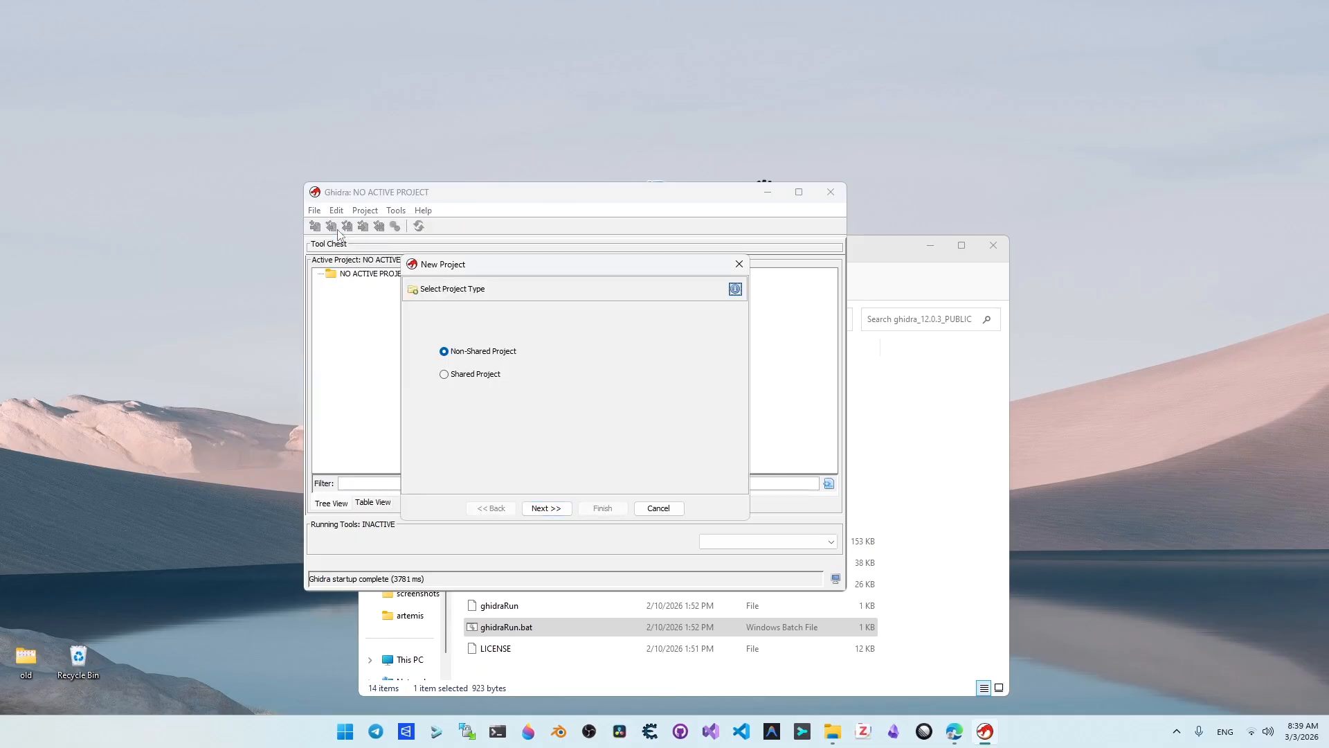
left_click(544, 506)
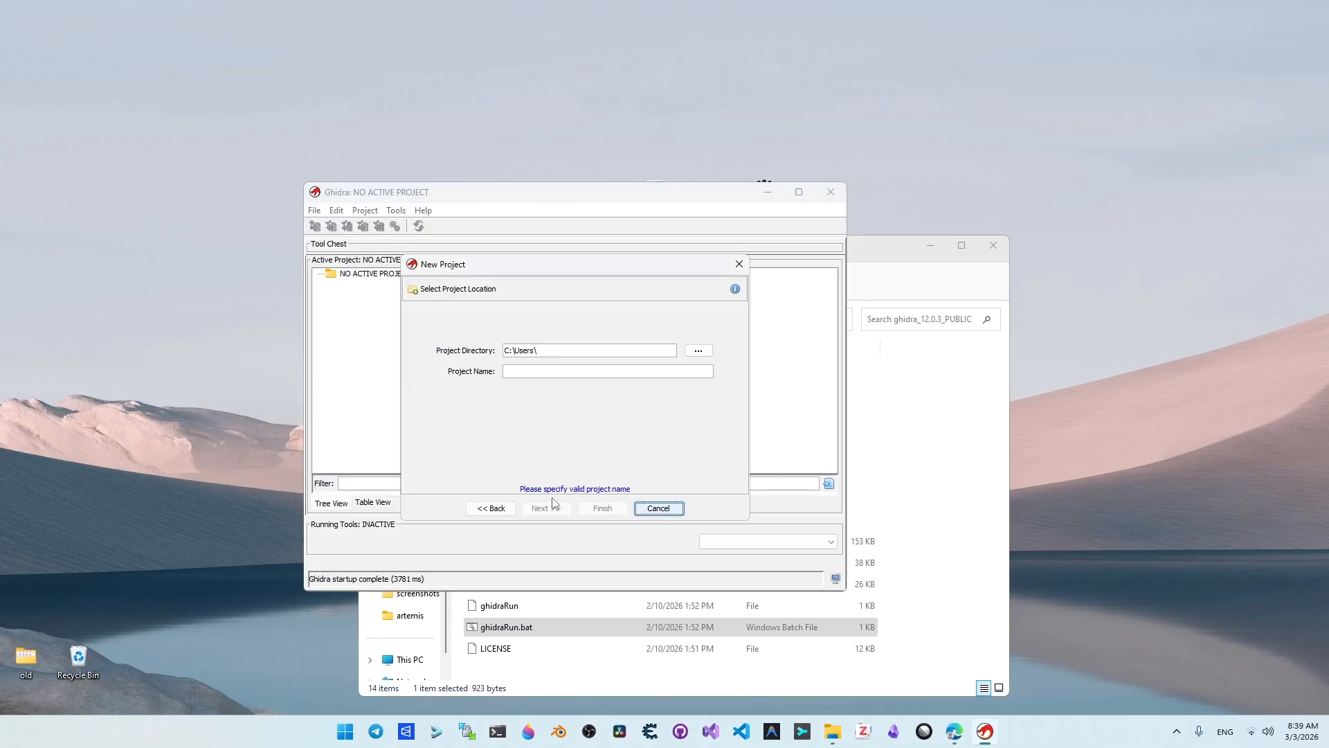
left_click(552, 371)
type("Rocket League")
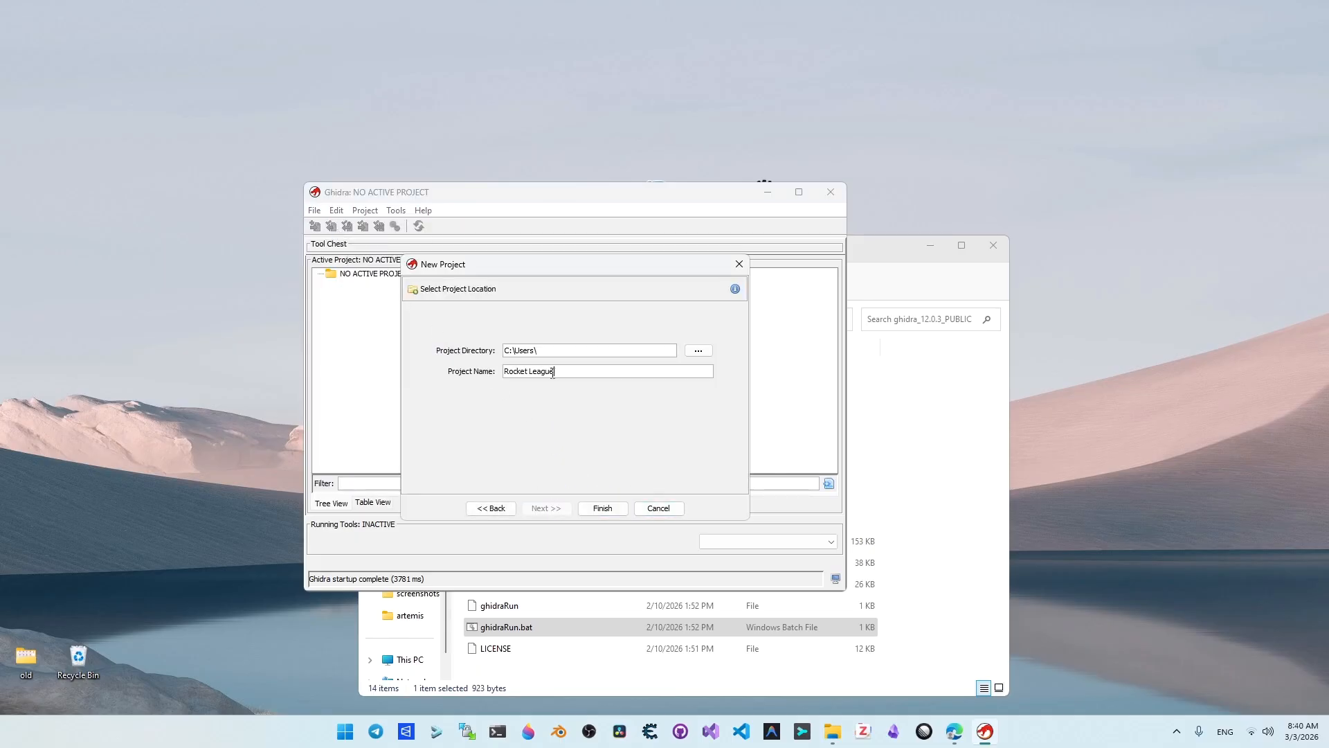
left_click(603, 508)
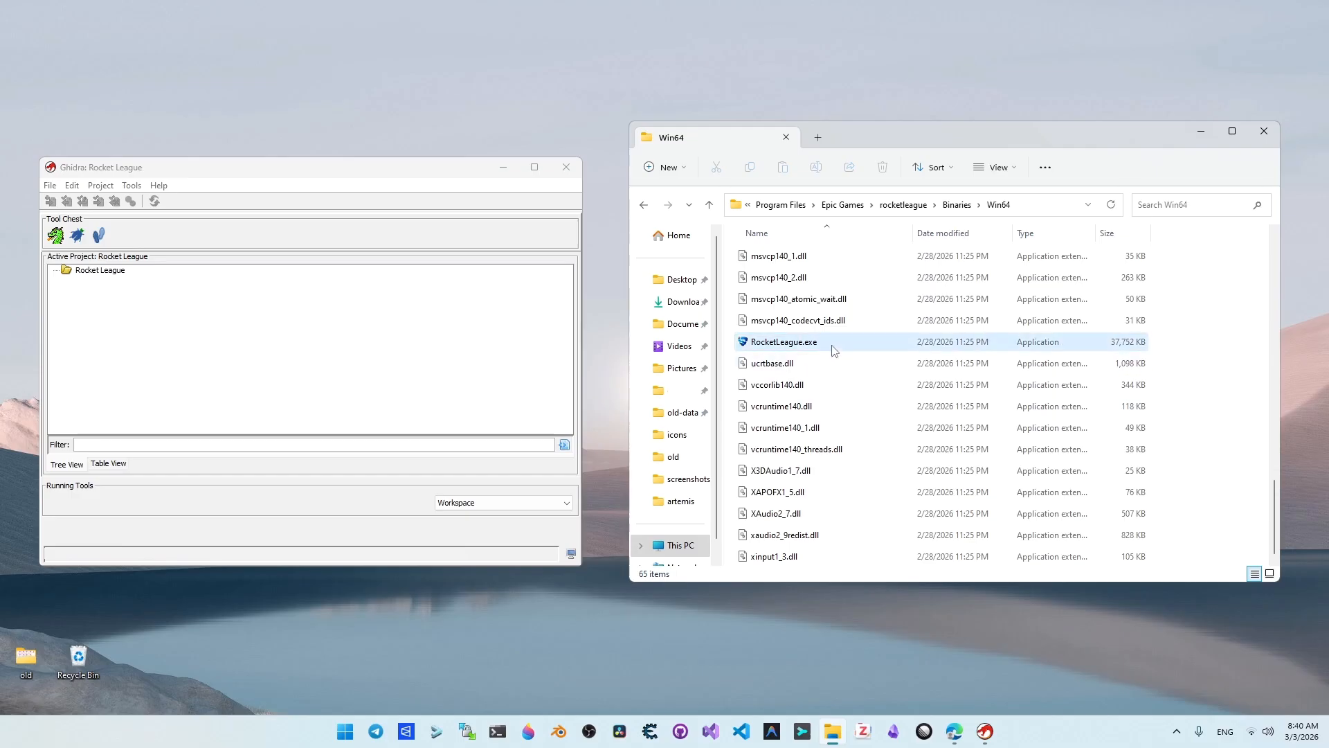
Step: Import RocketLeague.exe from the game's Win64 folder into the Rocket League project as a Portable Executable with the default import settings
left_click(834, 349)
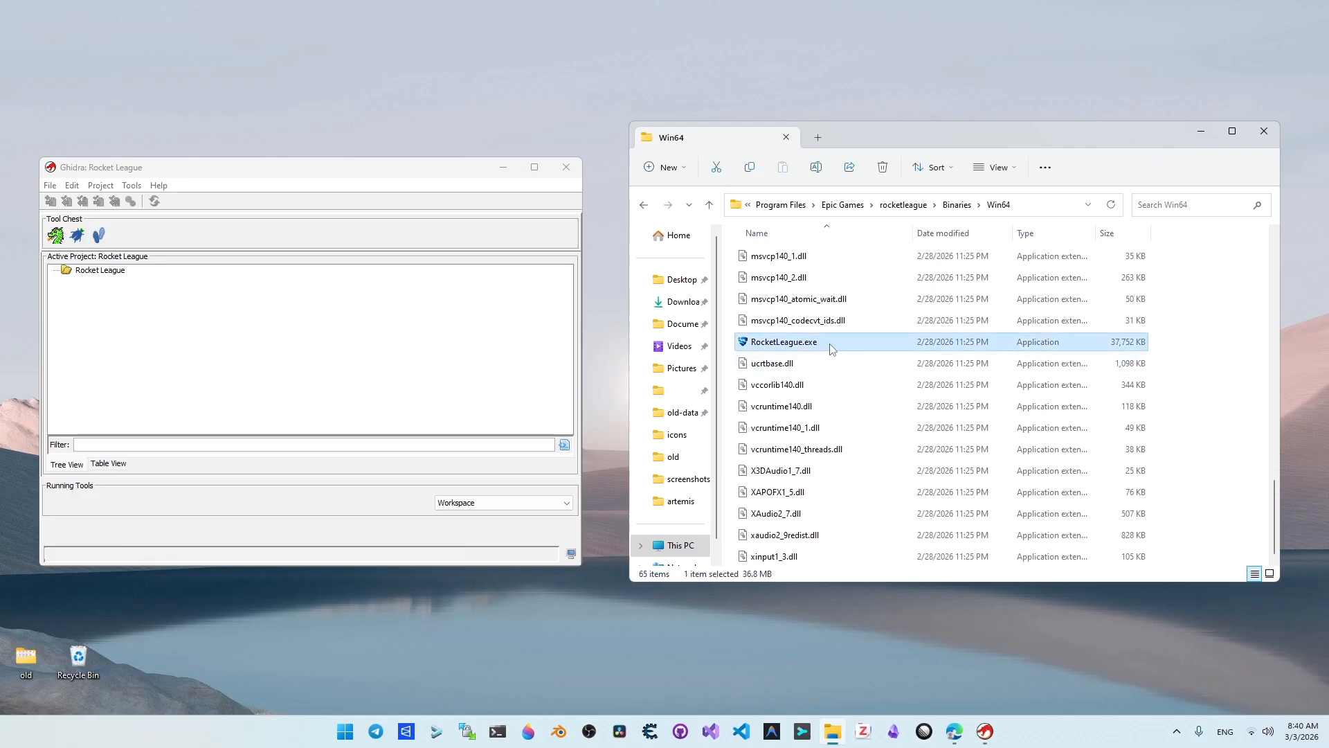
left_click_drag(830, 344, 84, 276)
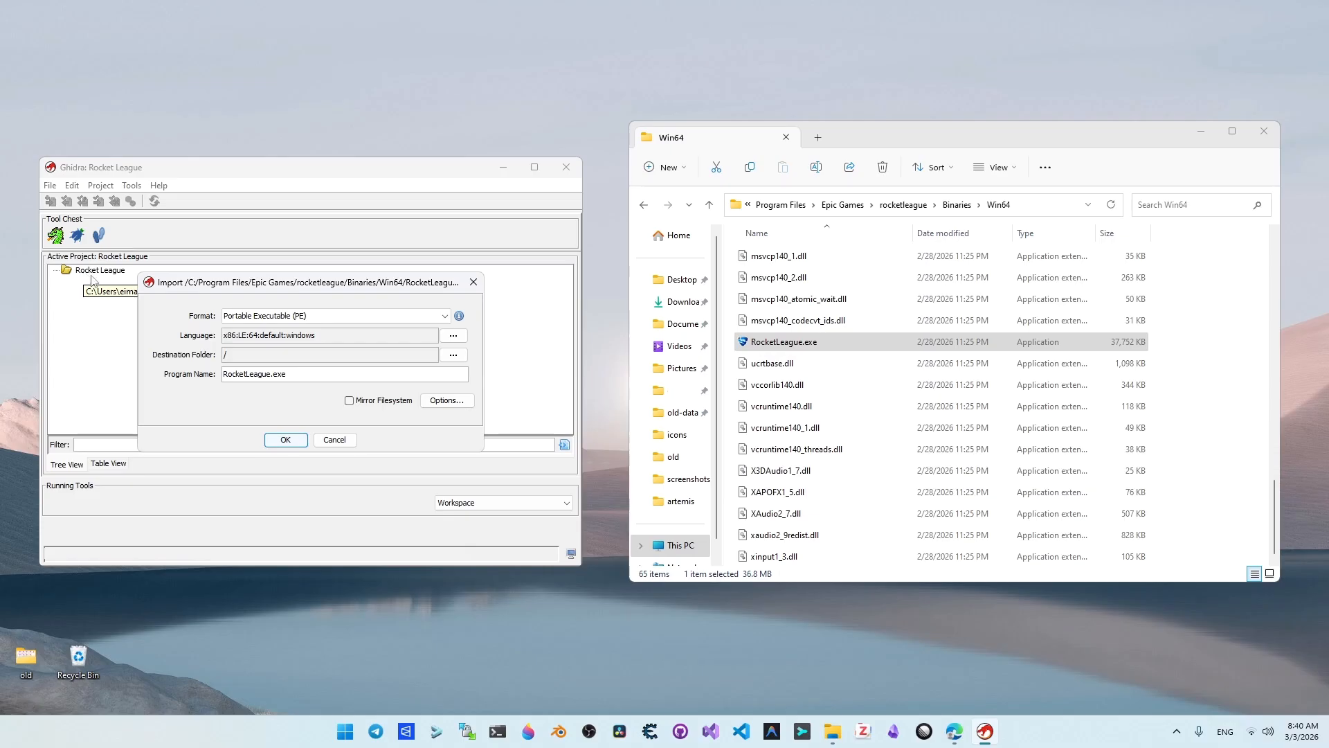
left_click(284, 439)
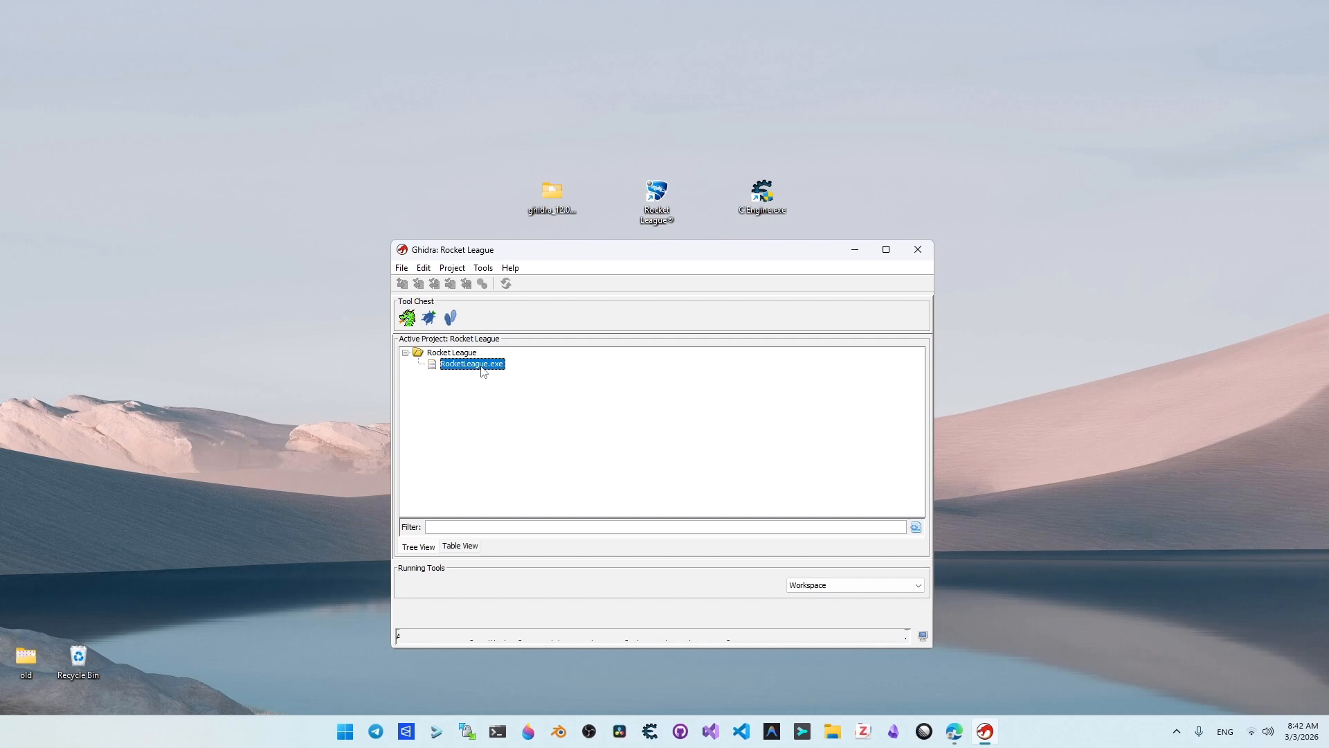
Step: Open RocketLeague.exe in the CodeBrowser, run auto analysis with the Standard Defaults analyzers and dismiss the summary
double_click(480, 364)
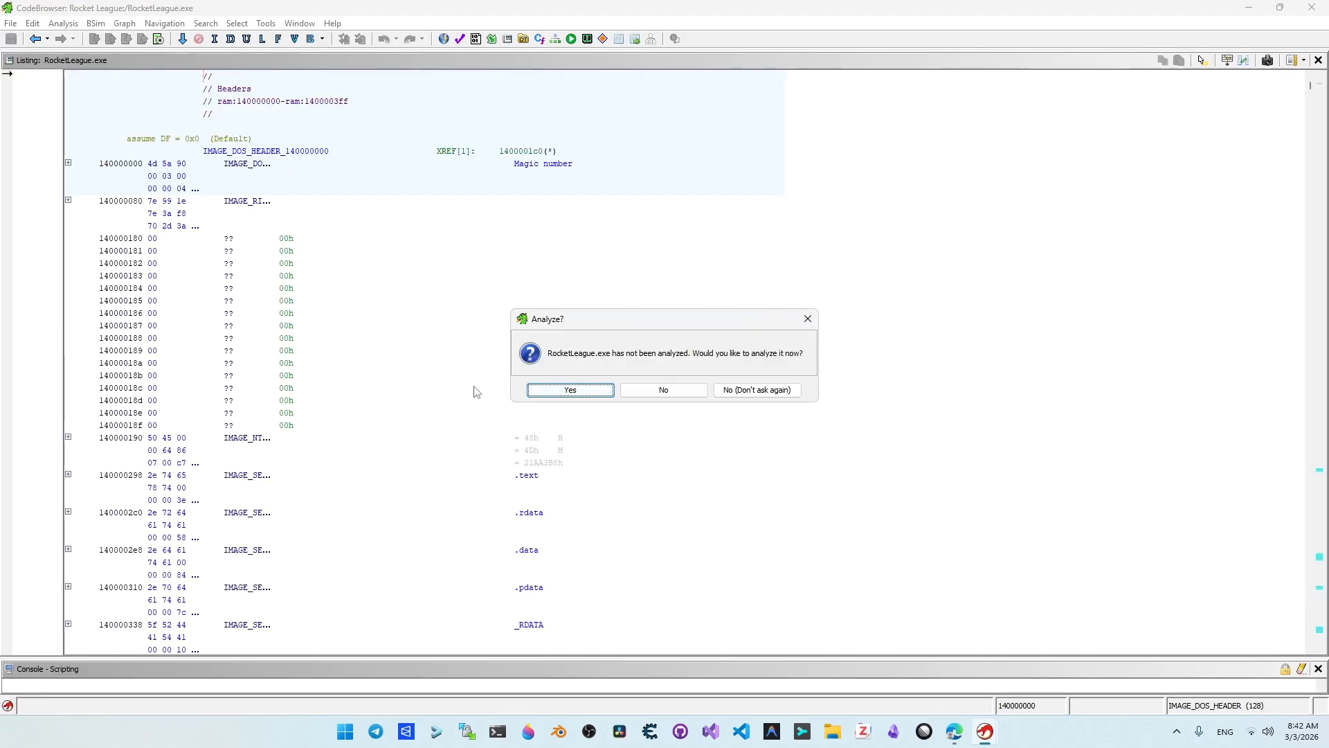
left_click(554, 389)
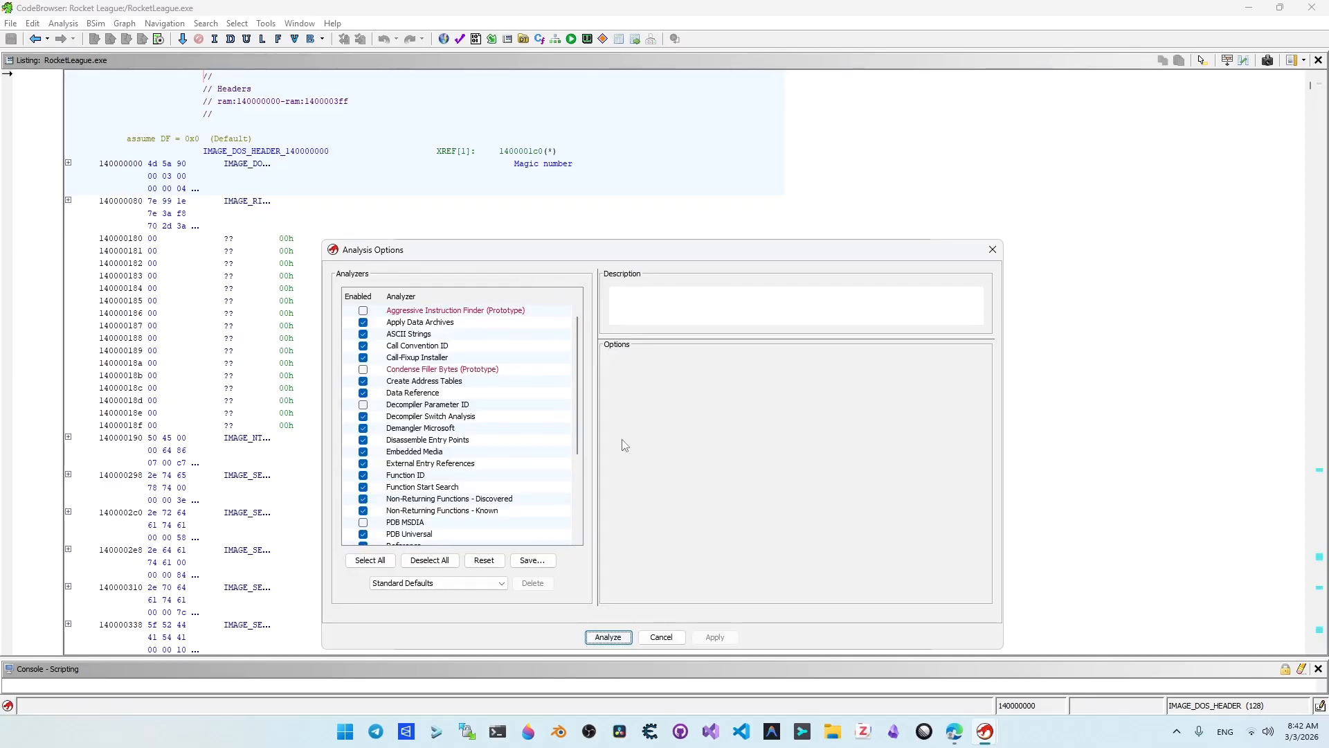
left_click(607, 637)
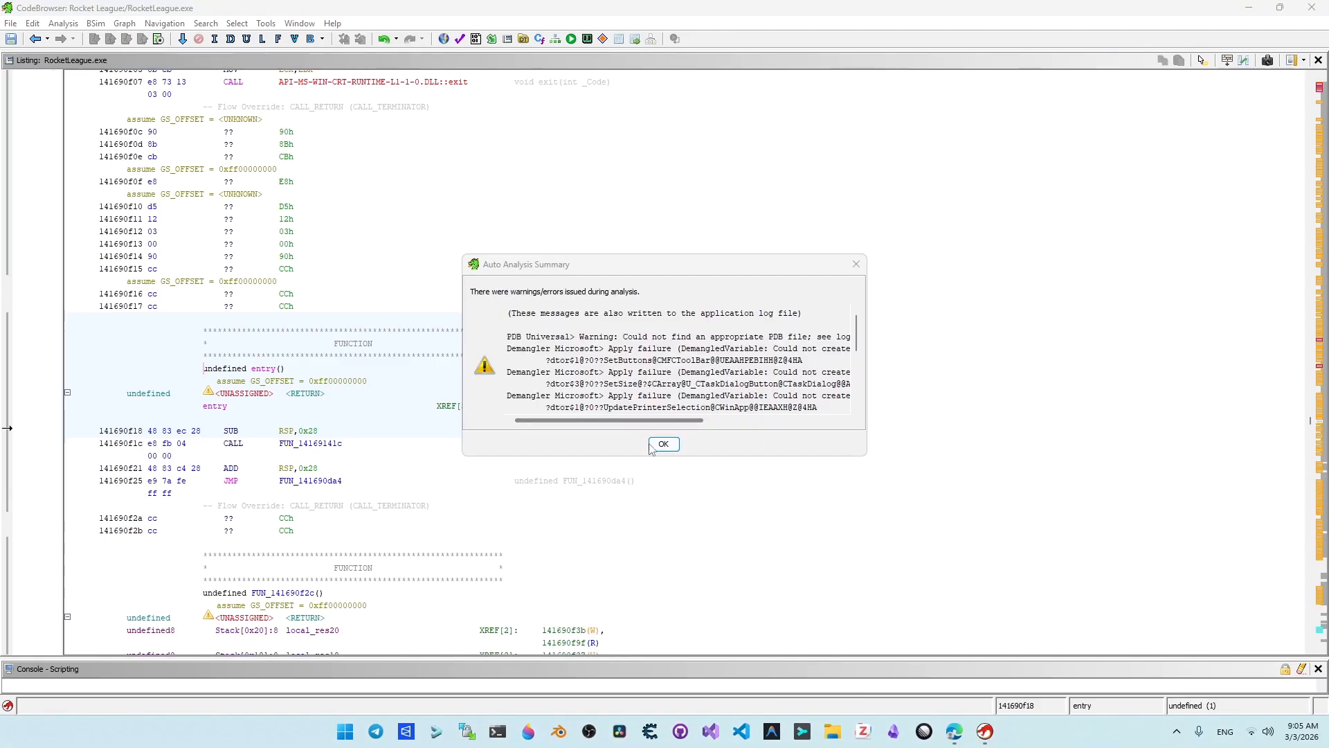
left_click(654, 449)
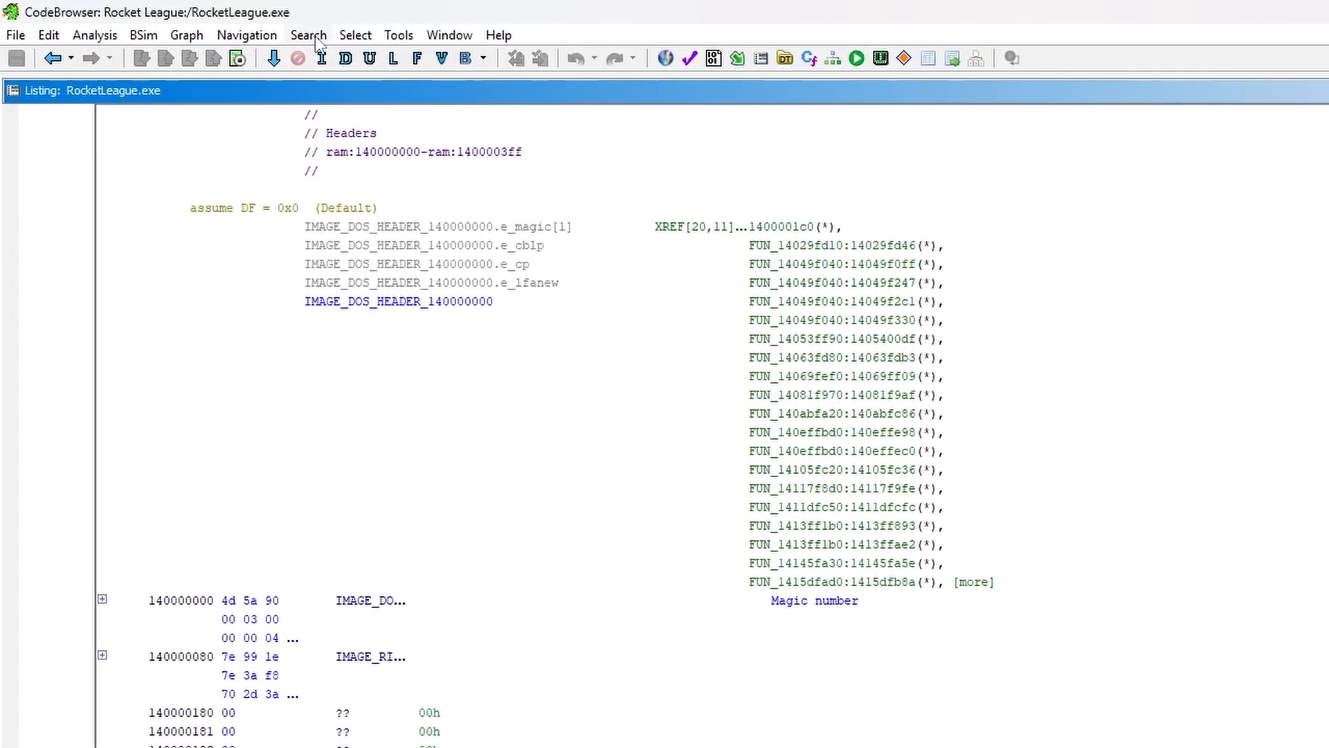
Step: Search all loaded blocks for strings with a minimum length of 5 and filter the results by ByteProperty
left_click(309, 35)
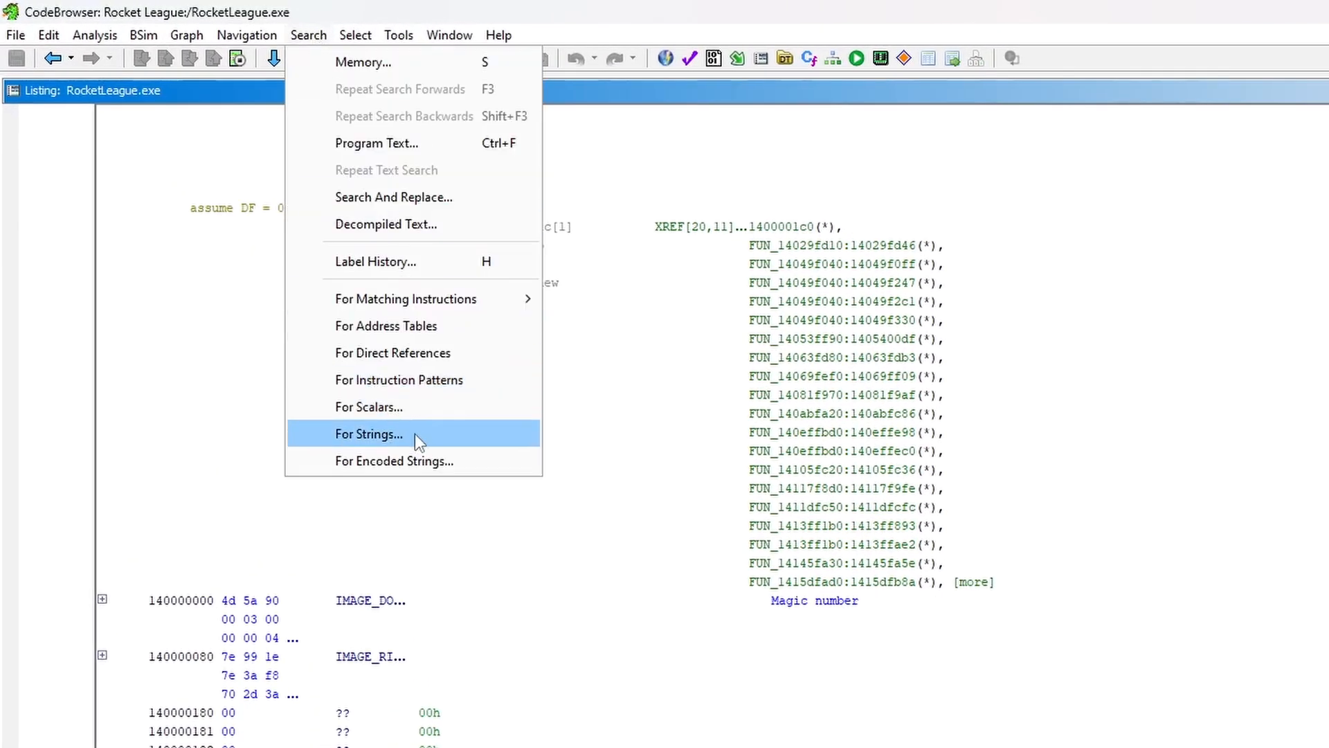
left_click(438, 435)
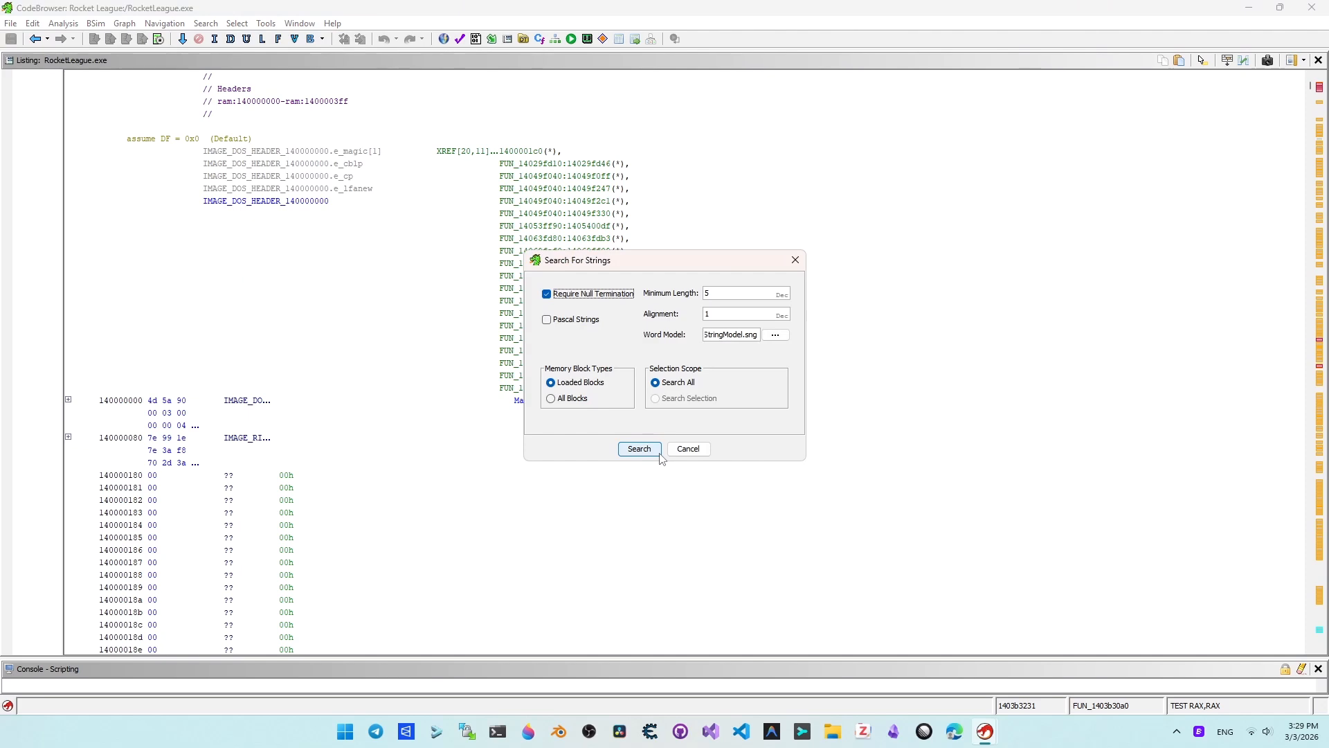
left_click(657, 454)
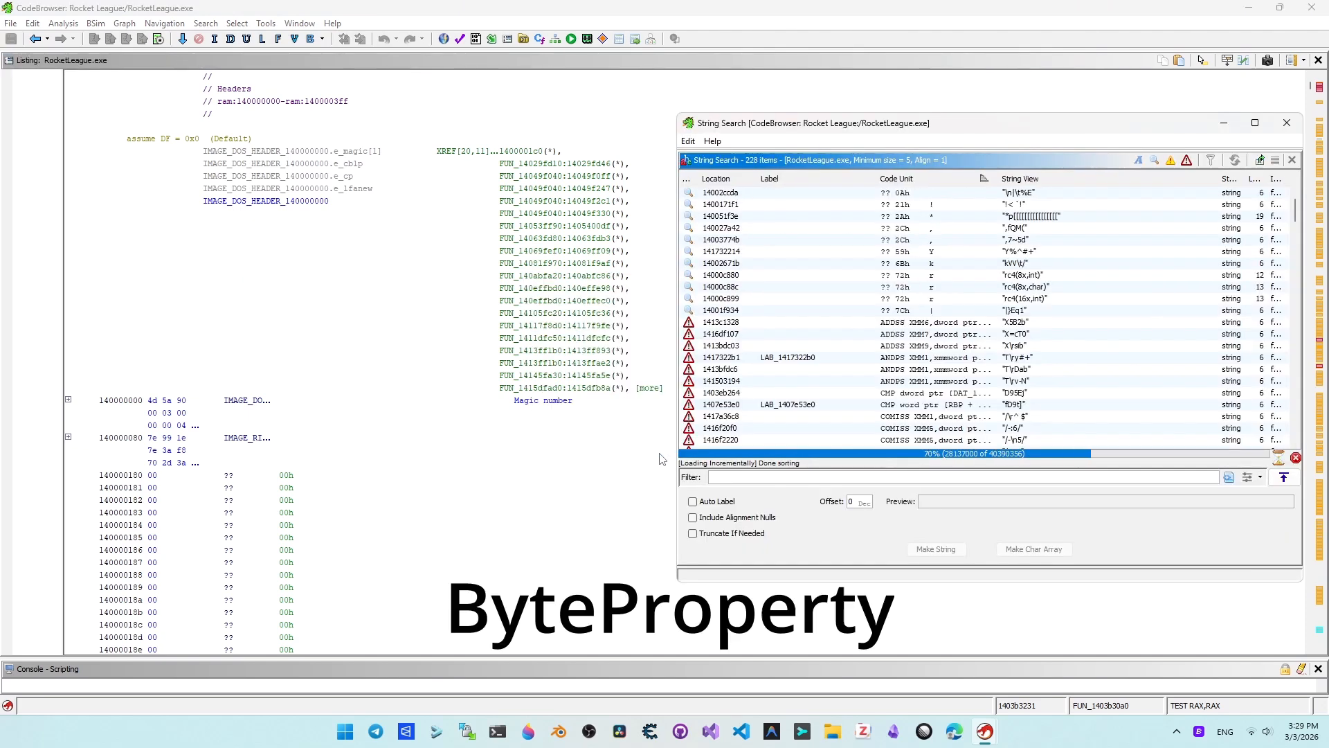
left_click(749, 476)
type("Byte")
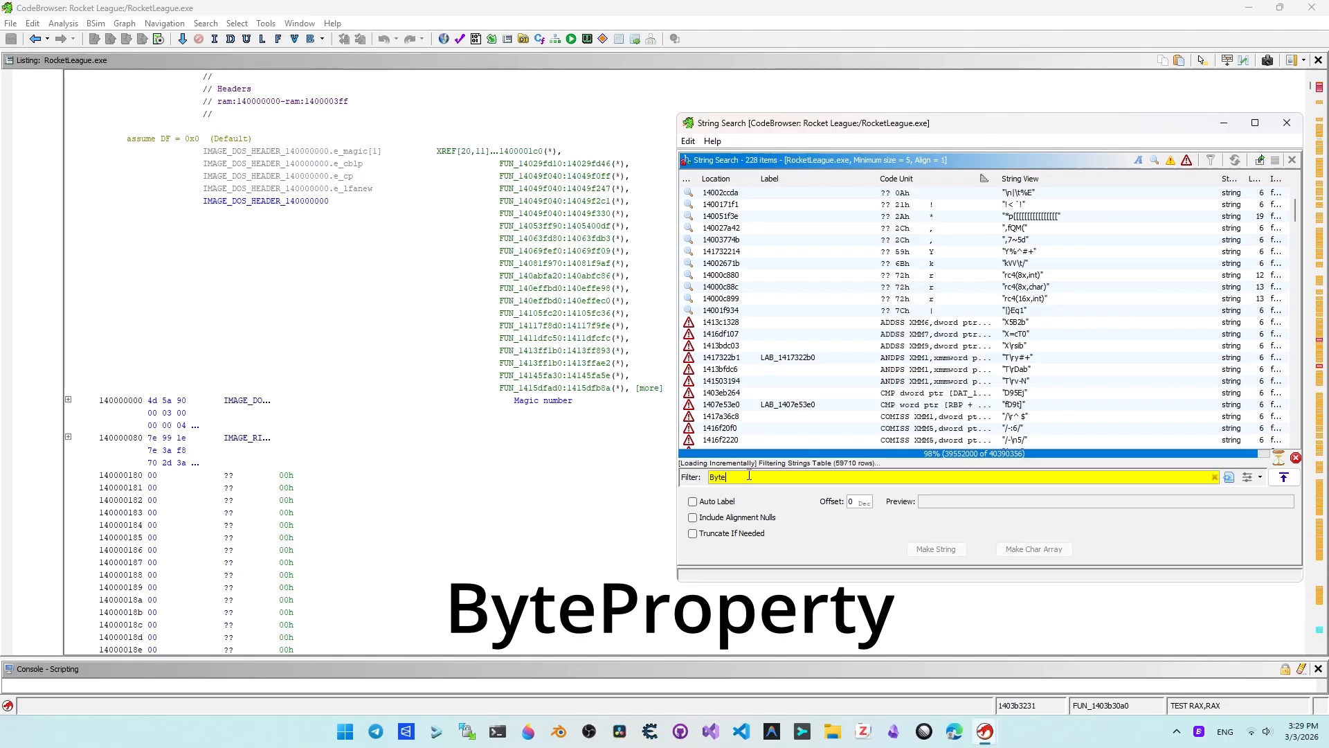
type("Proper")
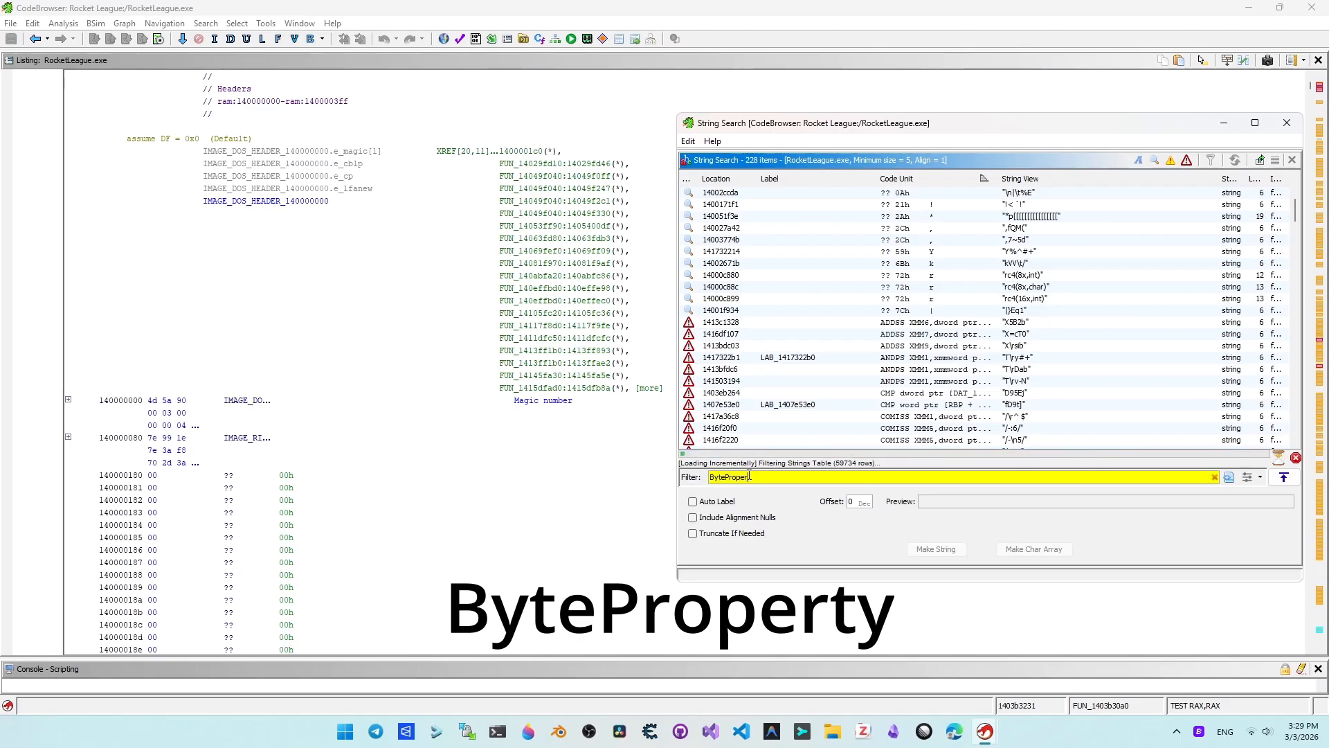
type("ty")
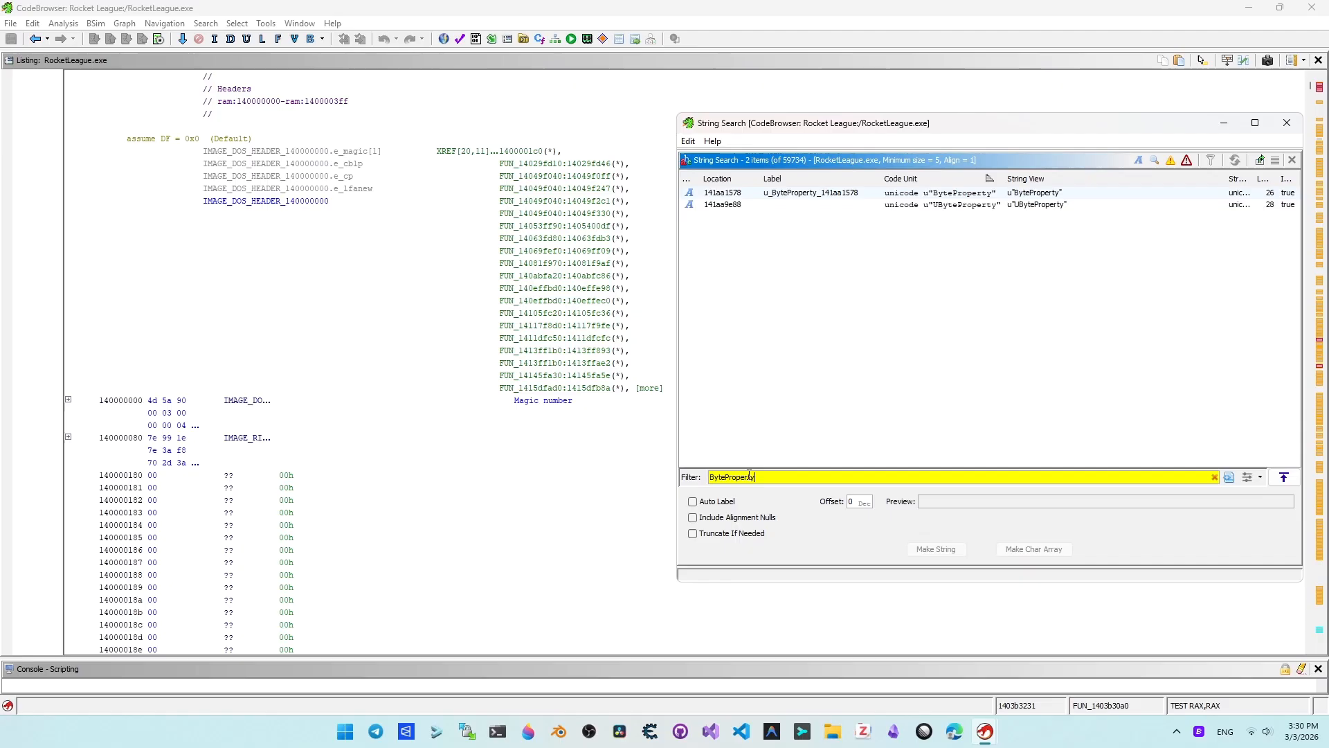
Step: Go to the u"ByteProperty" string in the listing and show the references to its address
left_click(842, 194)
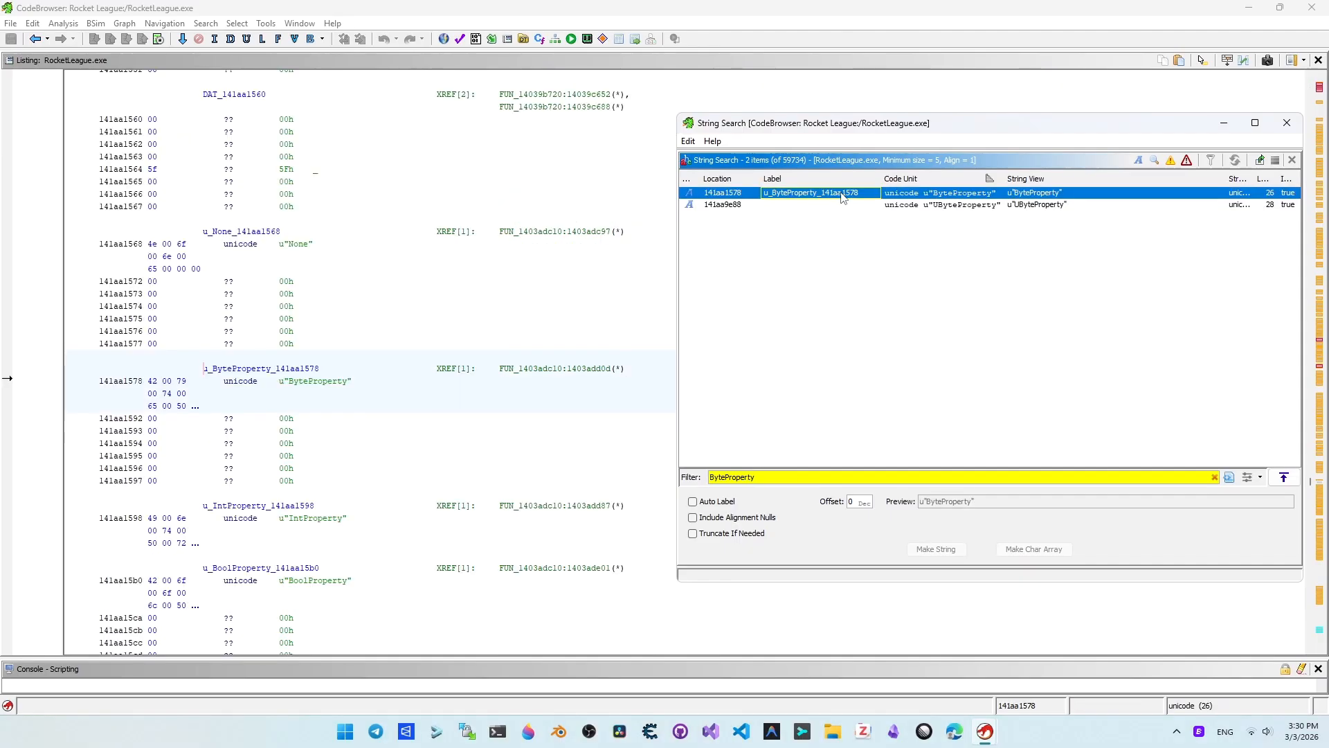
left_click(320, 382)
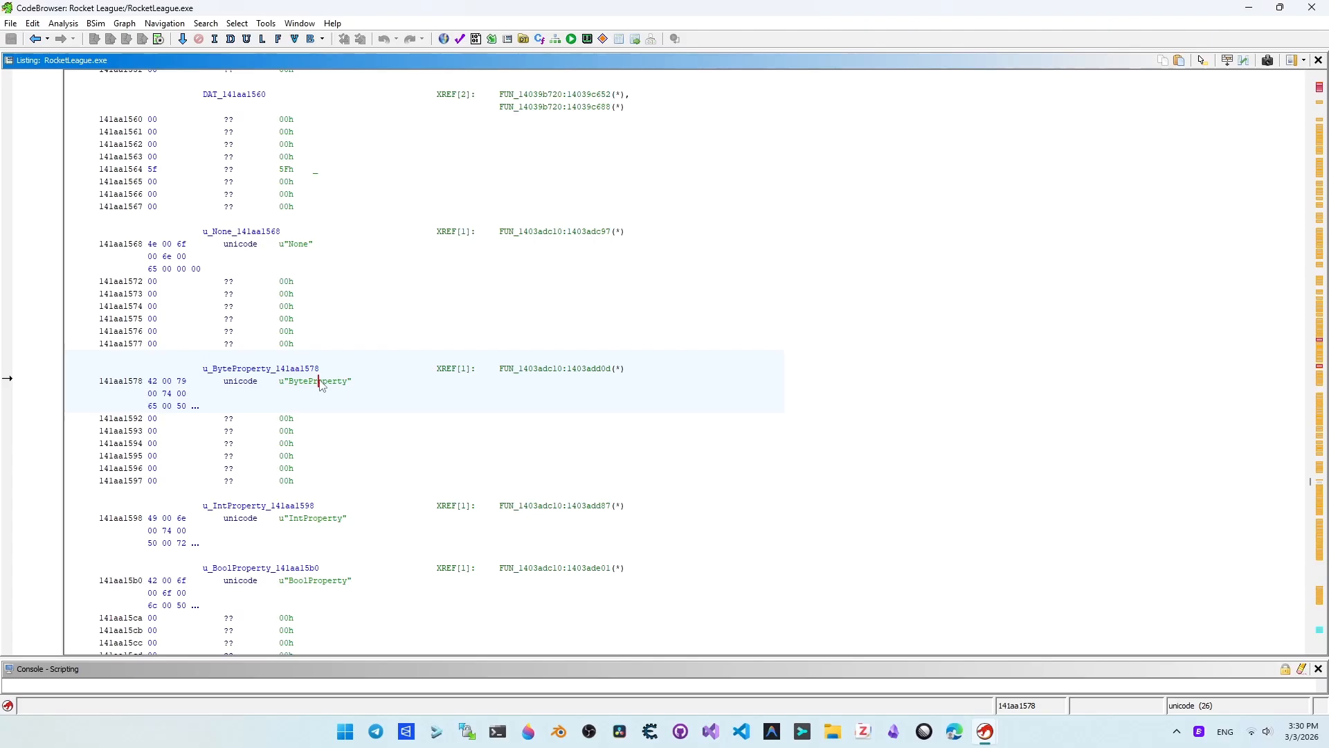
right_click(321, 382)
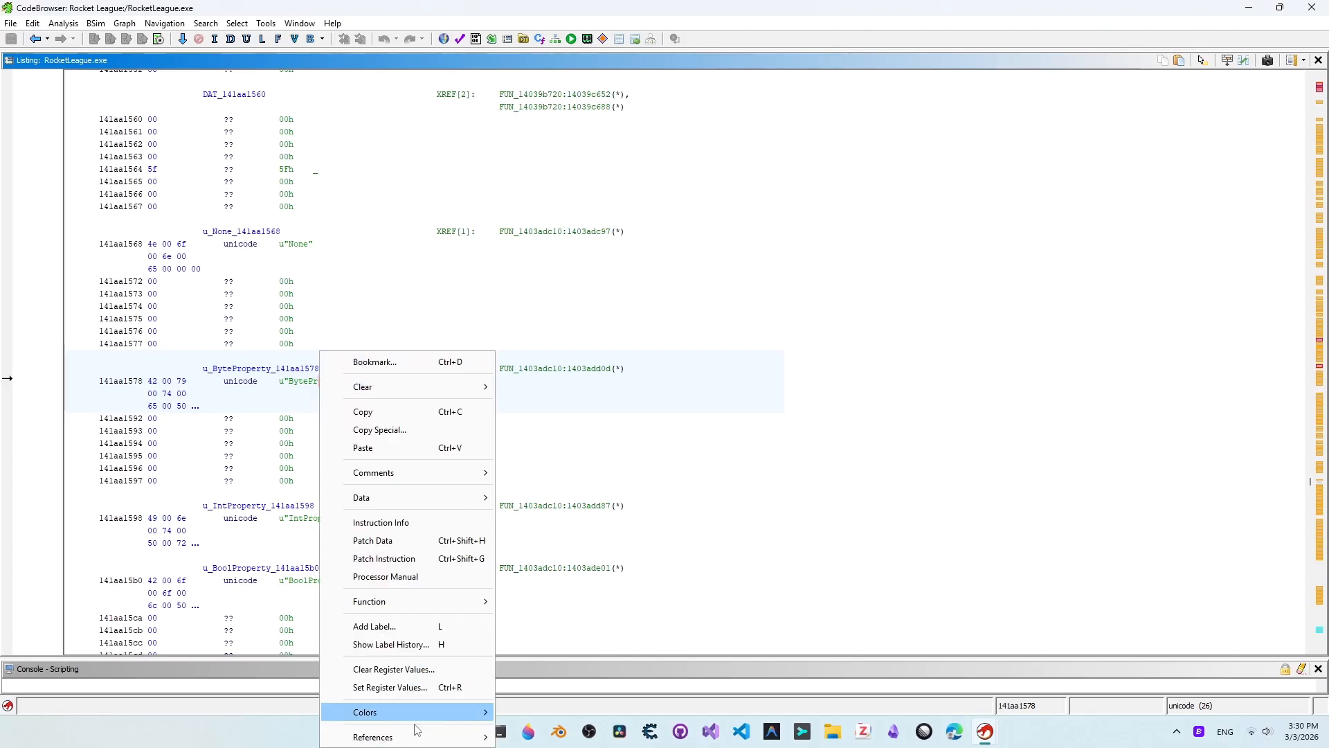
mouse_move(418, 737)
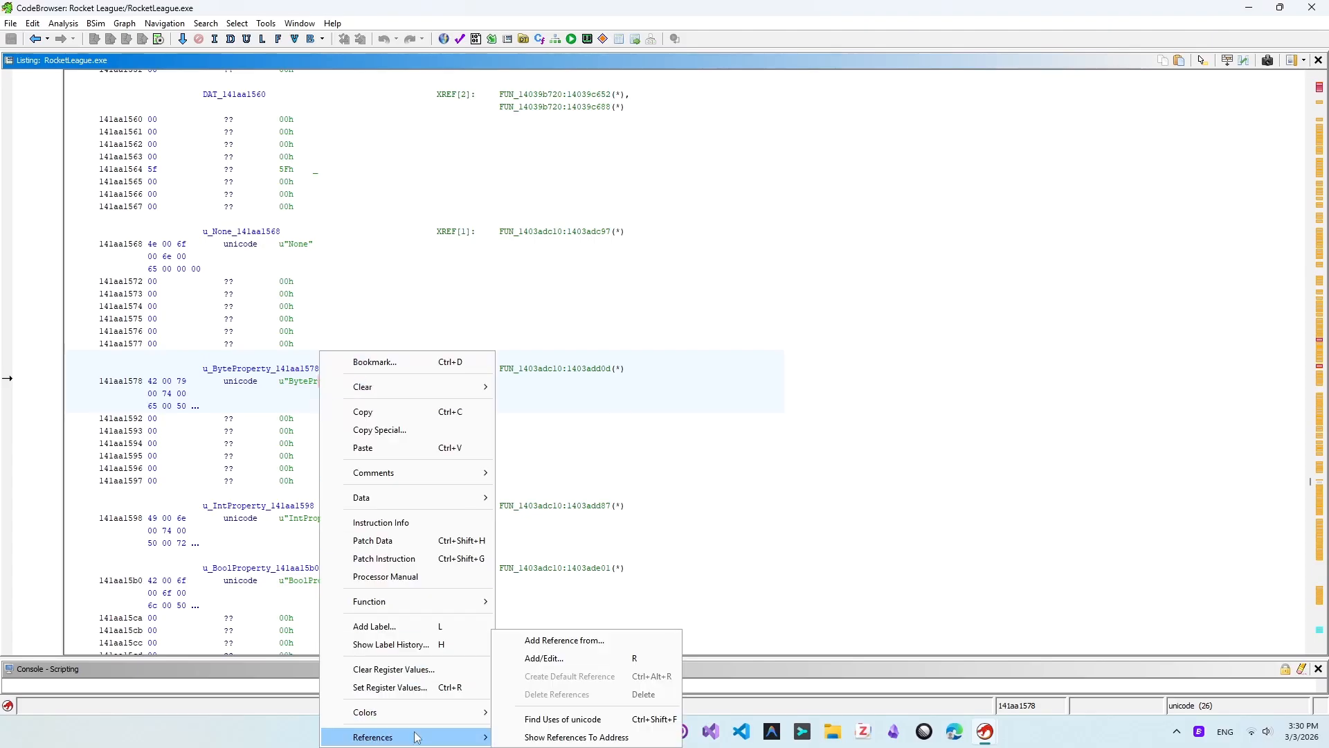
left_click(652, 738)
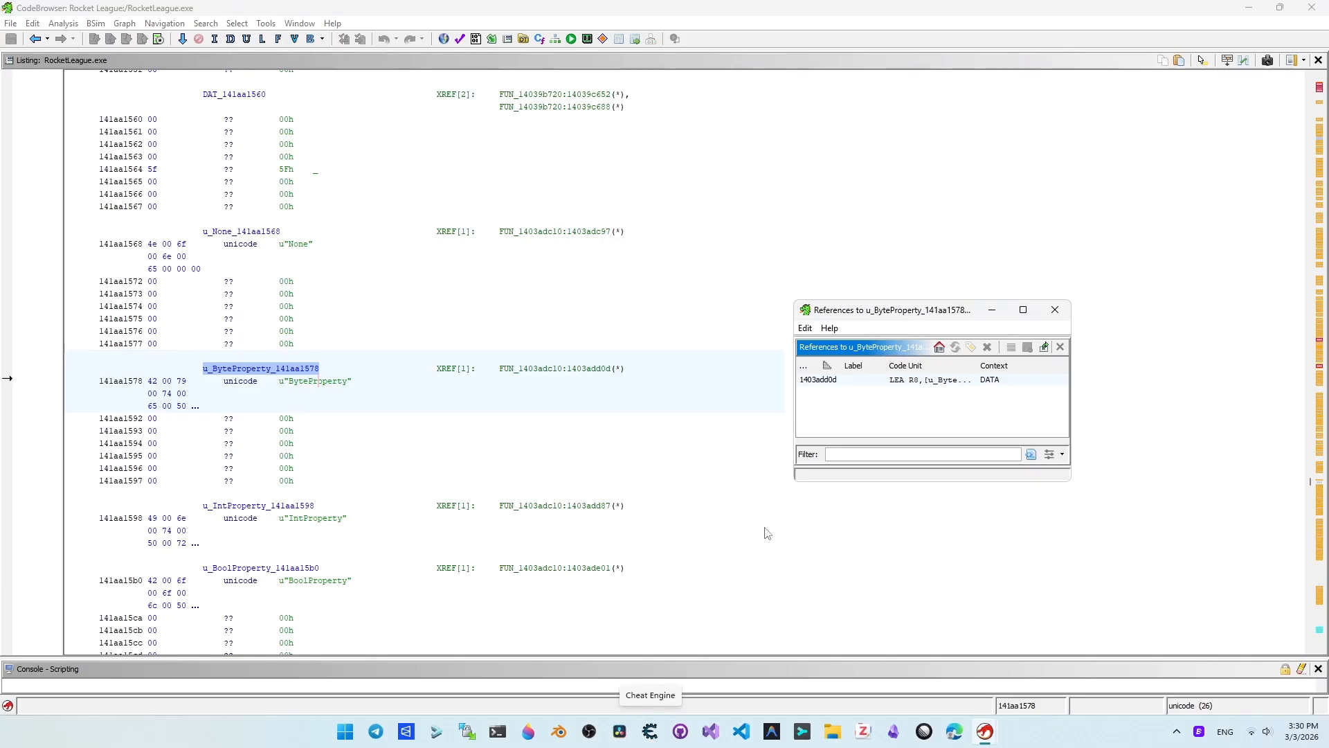
Step: Follow the reference to the ByteProperty string and examine the beginning of the function that uses it for the GNames address
left_click(861, 385)
left_click(697, 519)
scroll(698, 520, "up", 20)
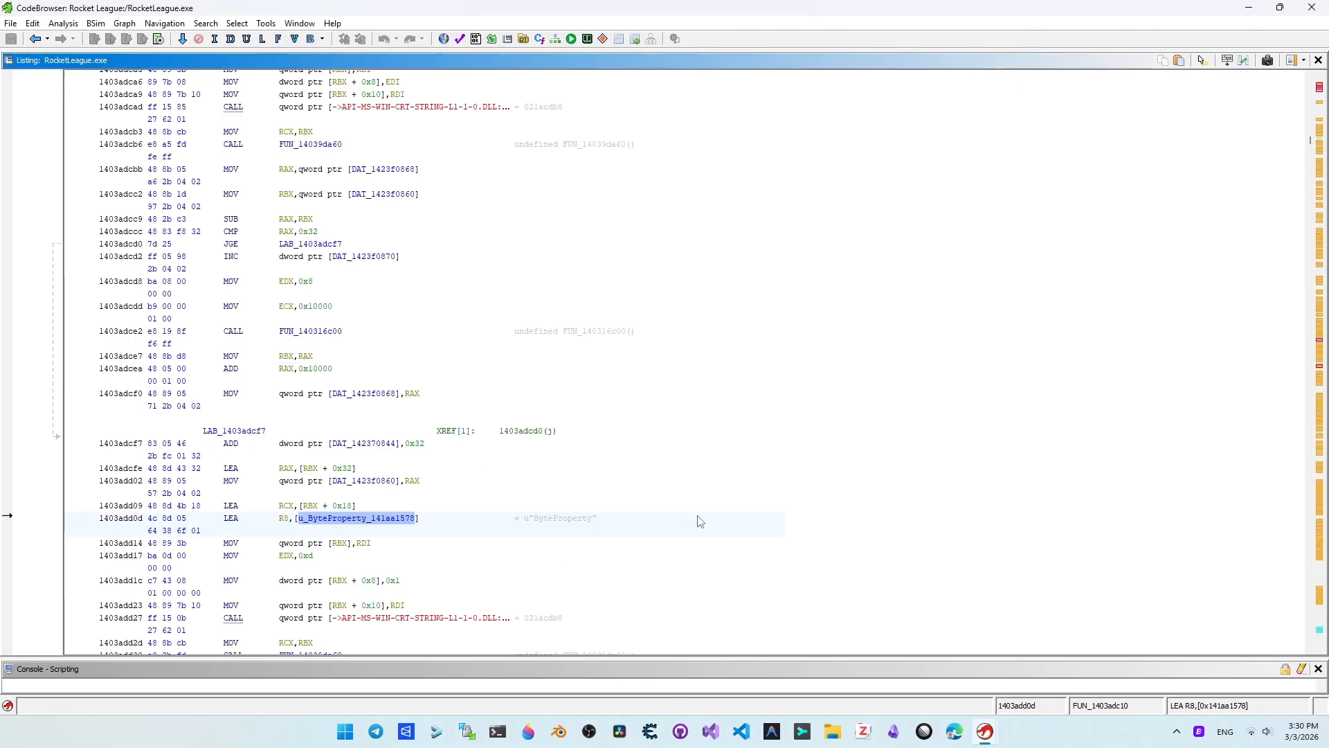
scroll(699, 521, "up", 5)
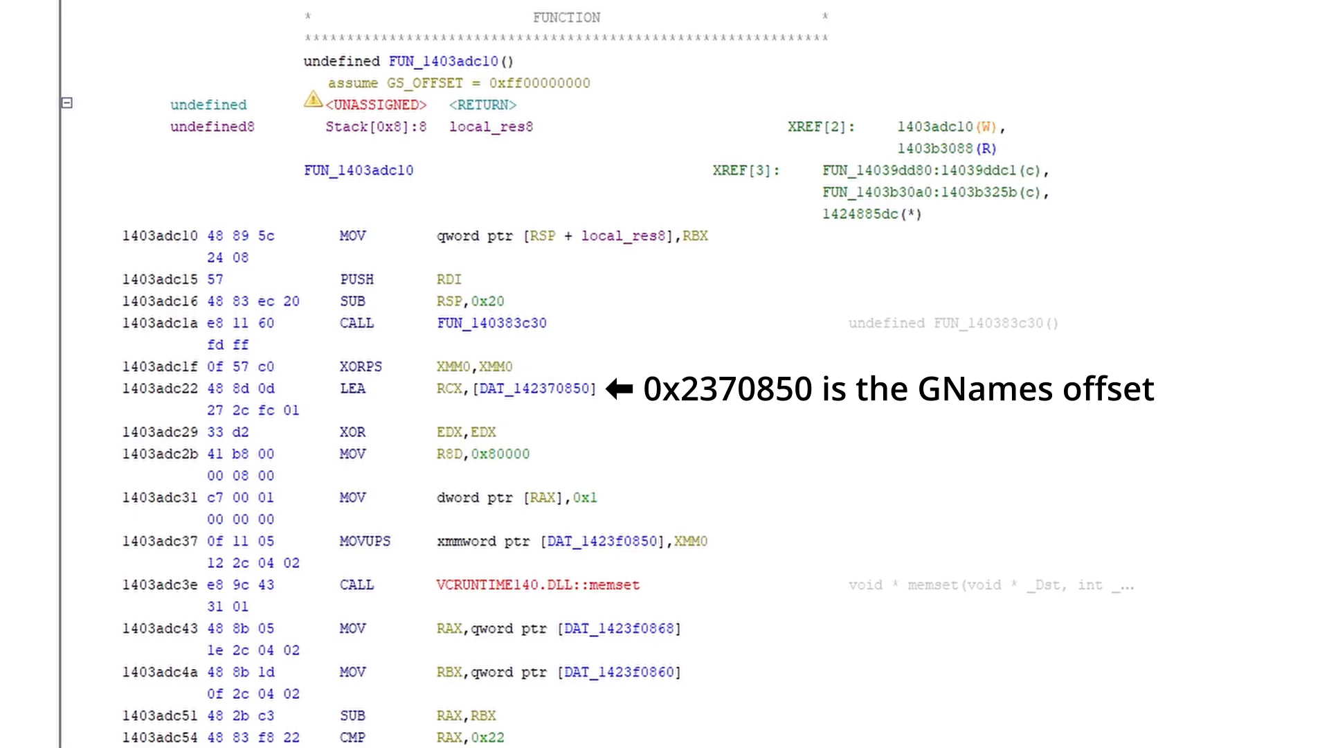
Step: Run another string search over the program and filter the results by MaxObjectsNotConsi
left_click(206, 23)
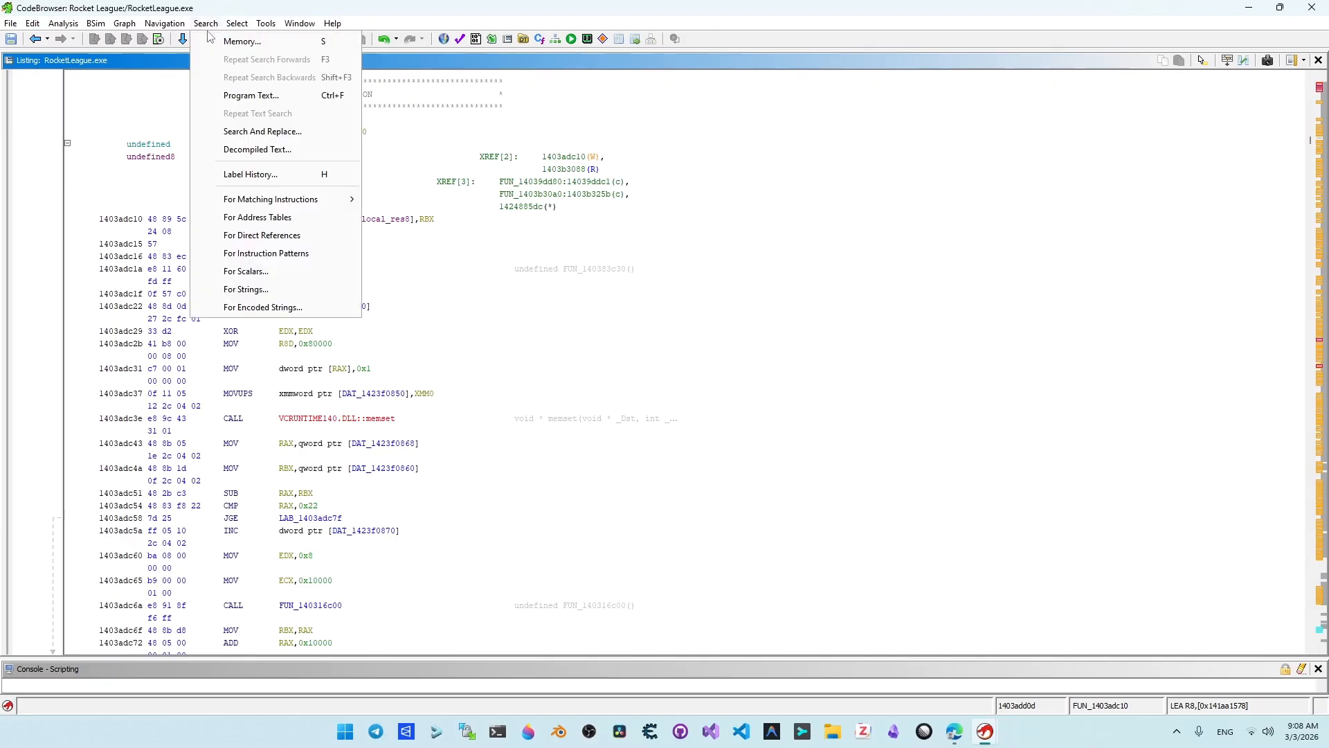
left_click(315, 289)
left_click(638, 450)
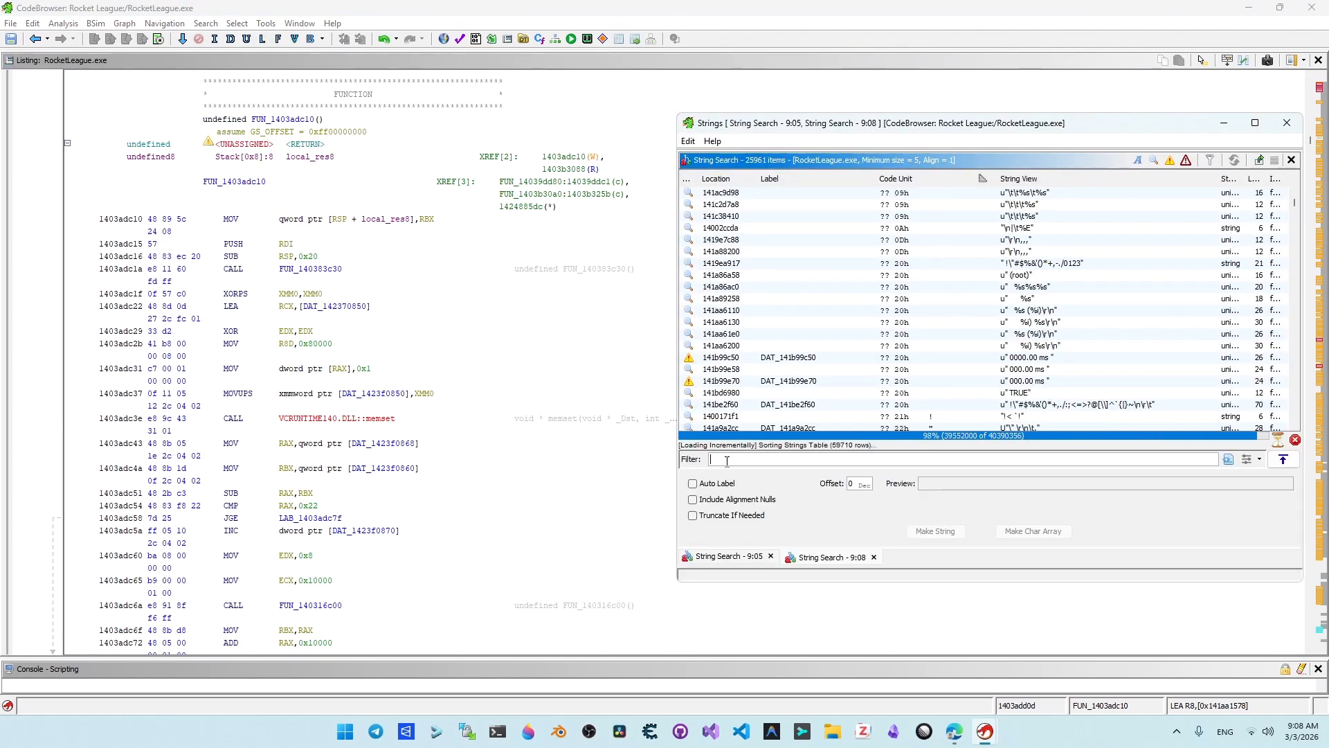
left_click(726, 461)
type("MaxObjectsNotConsi")
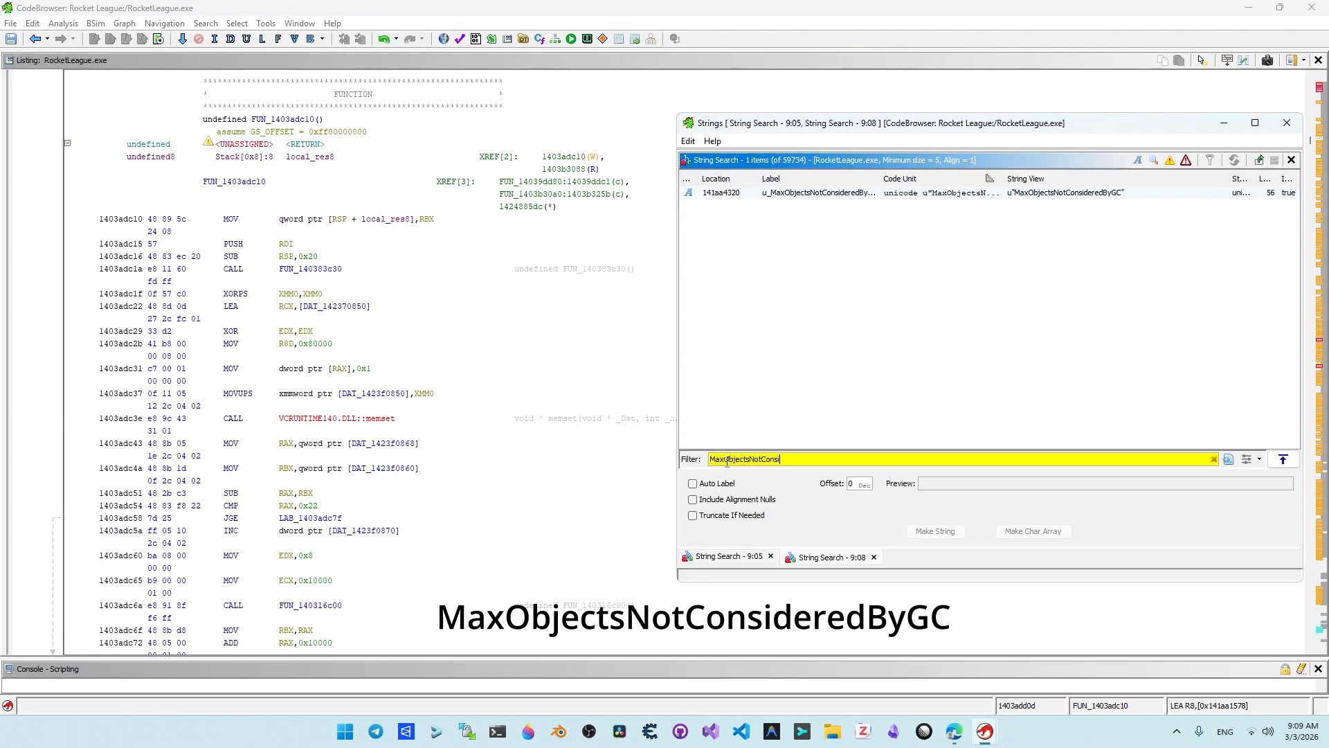
Step: Go to the MaxObjectsNotConsideredByGC string and follow its reference to the instruction that uses it, closing the references window
left_click(1121, 200)
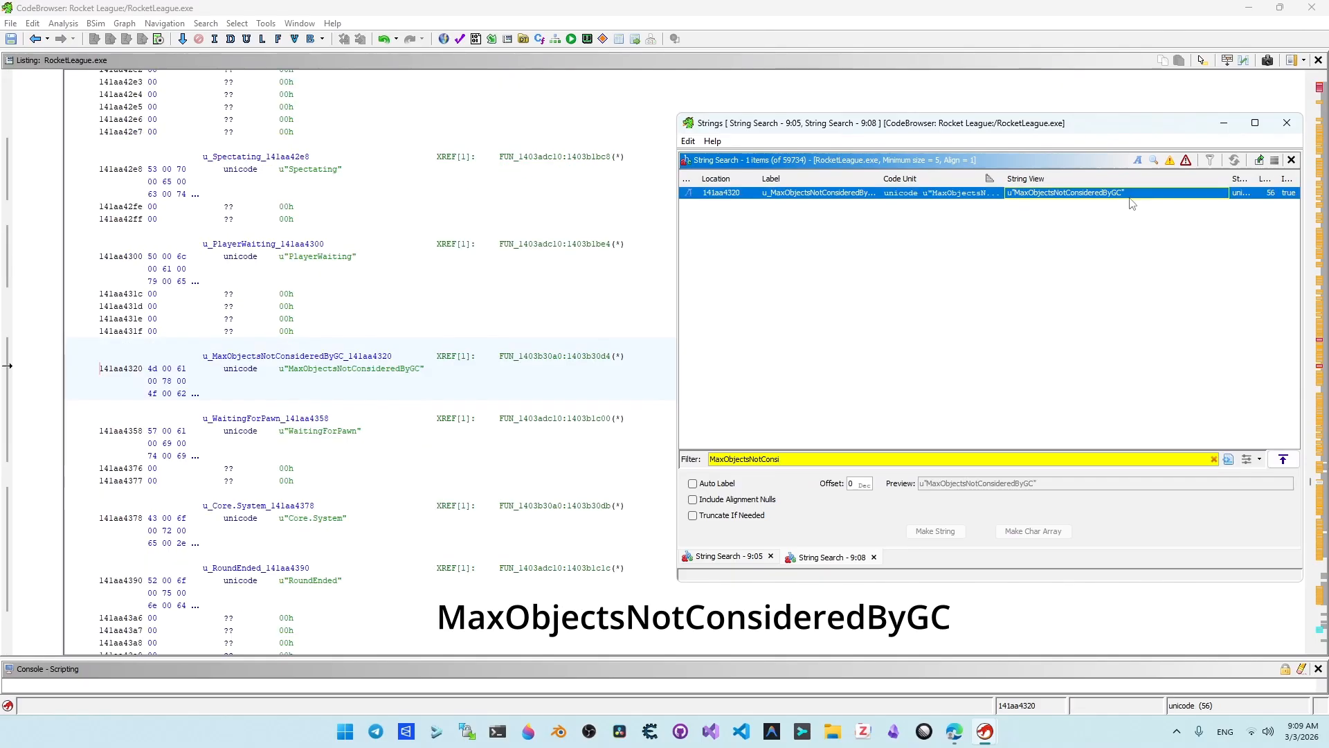
right_click(336, 374)
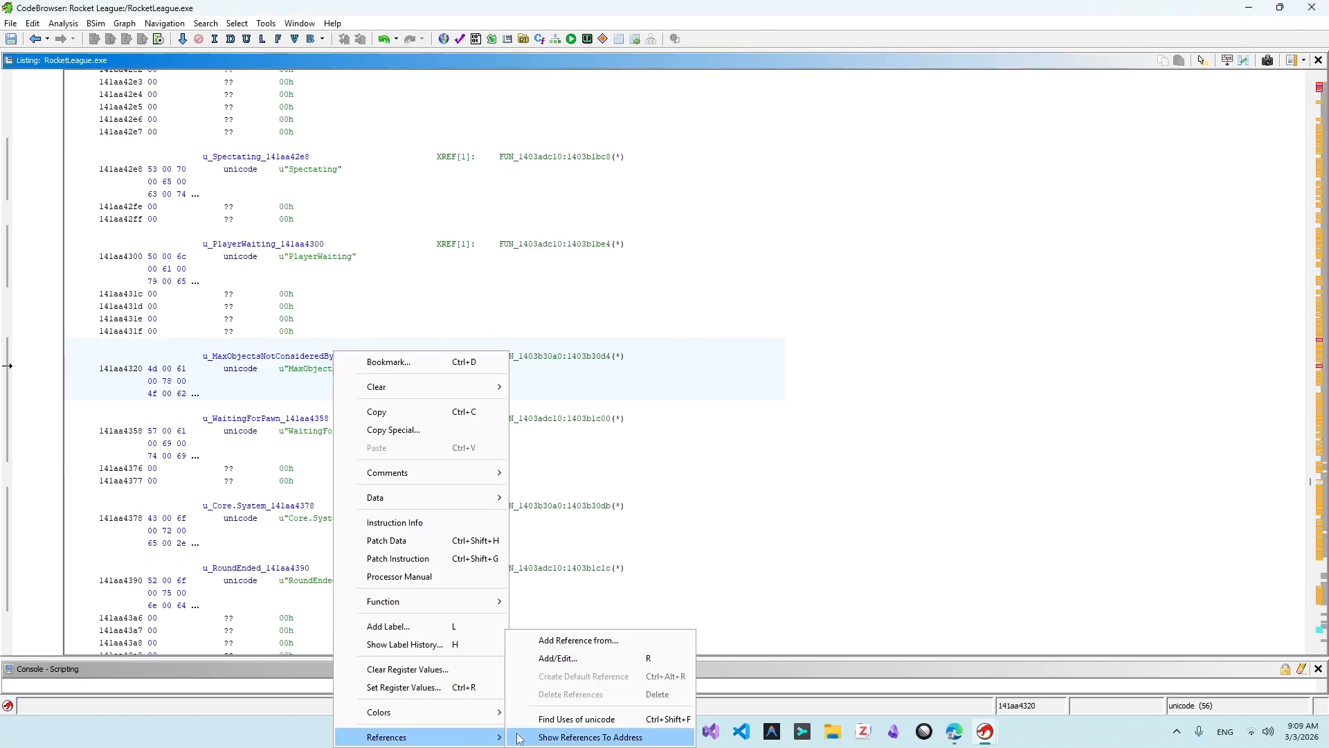
left_click(596, 715)
left_click(857, 380)
left_click(1054, 309)
Step: Examine the function around the MaxObjectsNotConsideredByGC reference, down to the memset calls with size 0x40000 and the code just above them
scroll(766, 461, "up", 10)
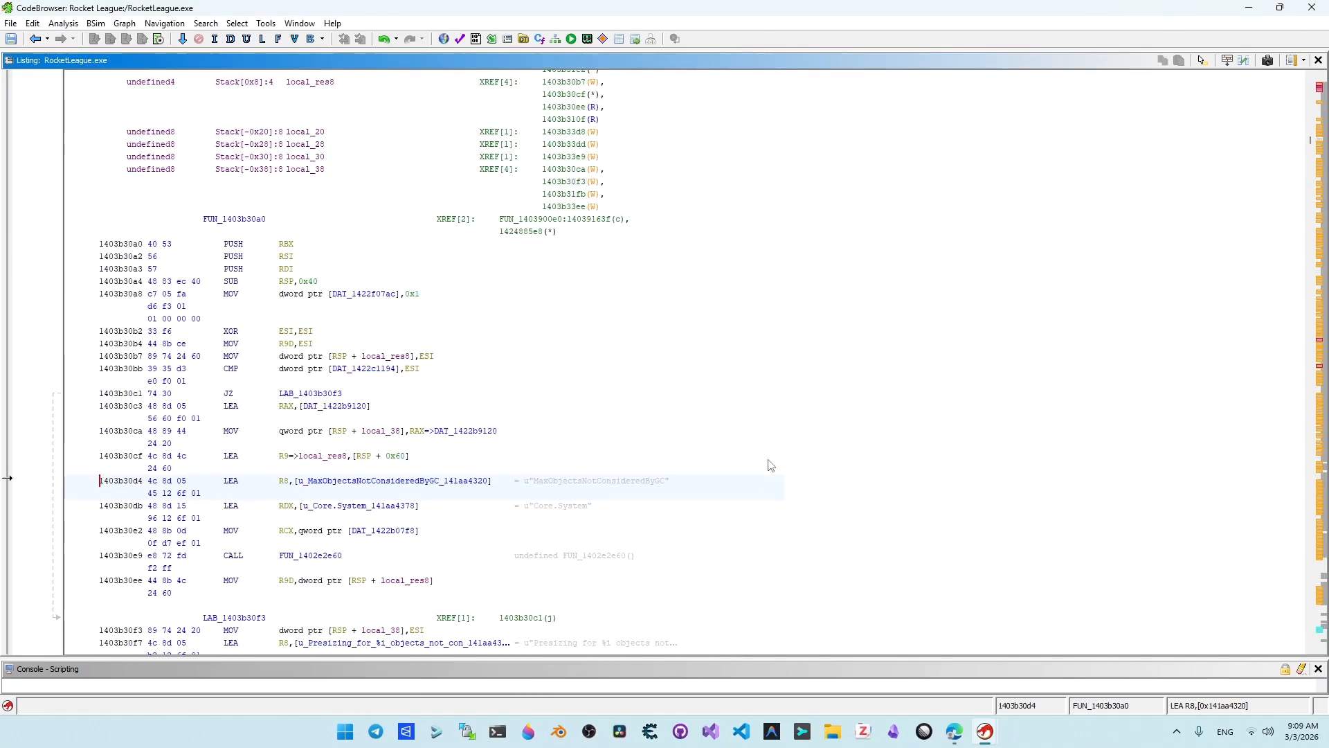
scroll(768, 463, "down", 9)
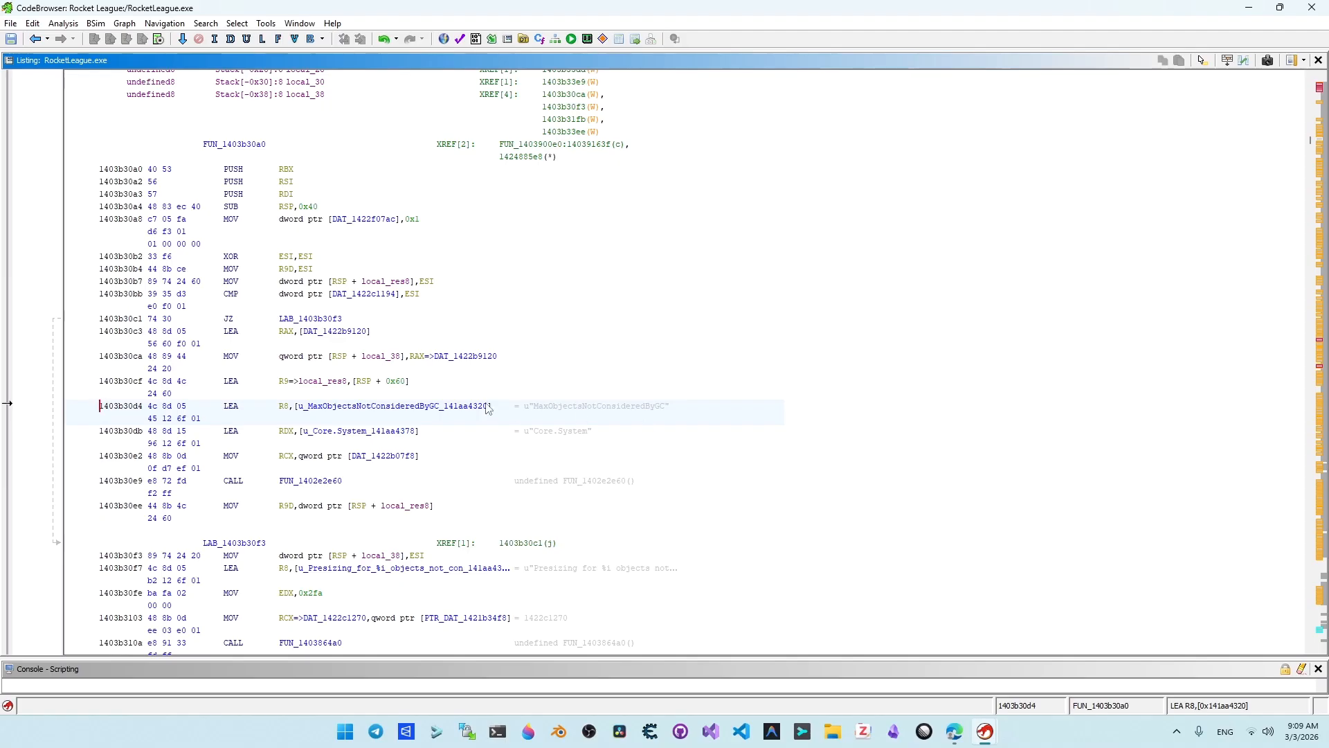
scroll(533, 414, "down", 14)
scroll(959, 504, "down", 10)
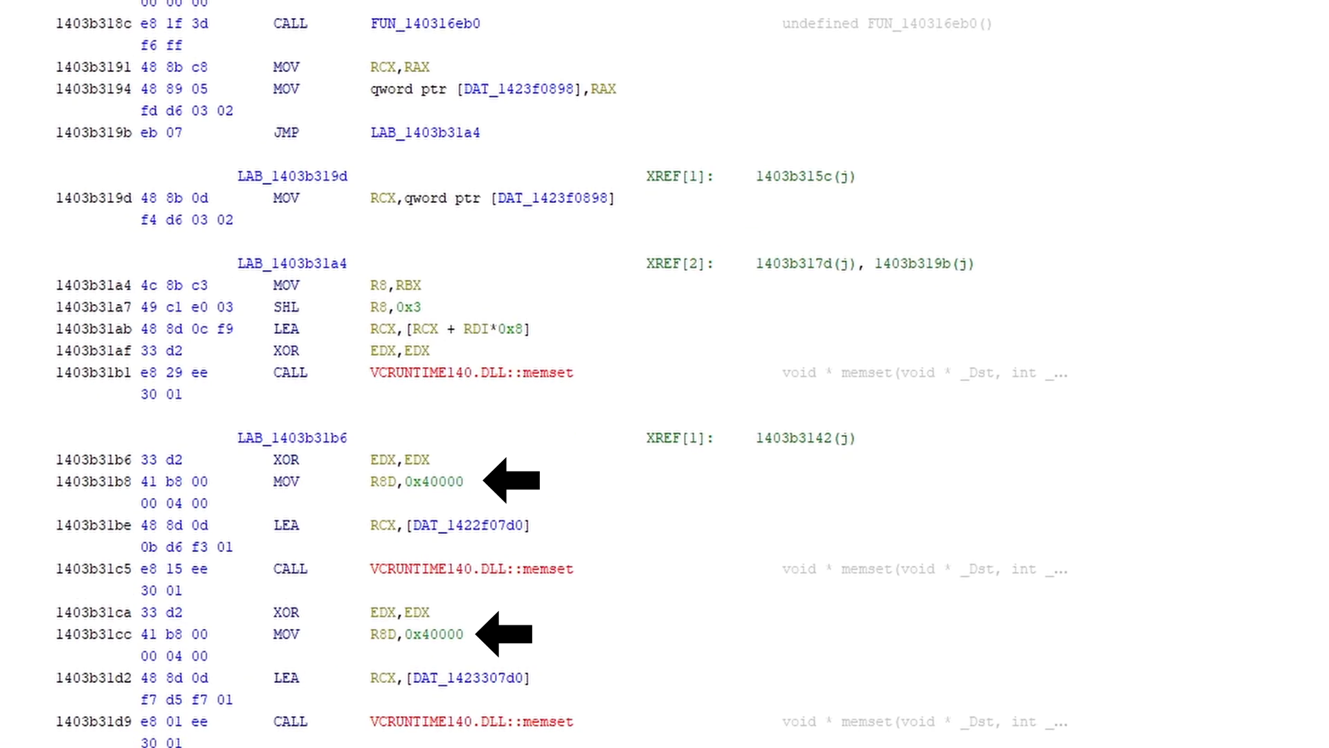
scroll(665, 373, "up", 6)
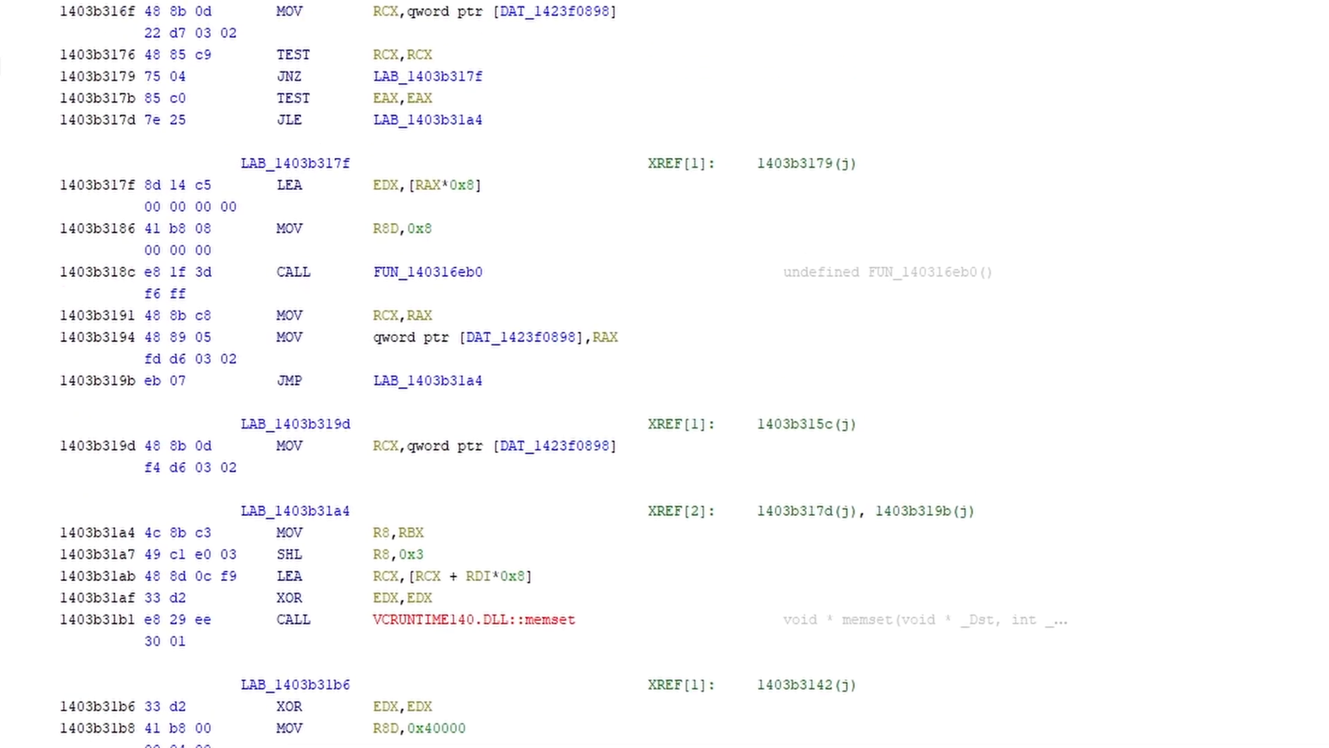
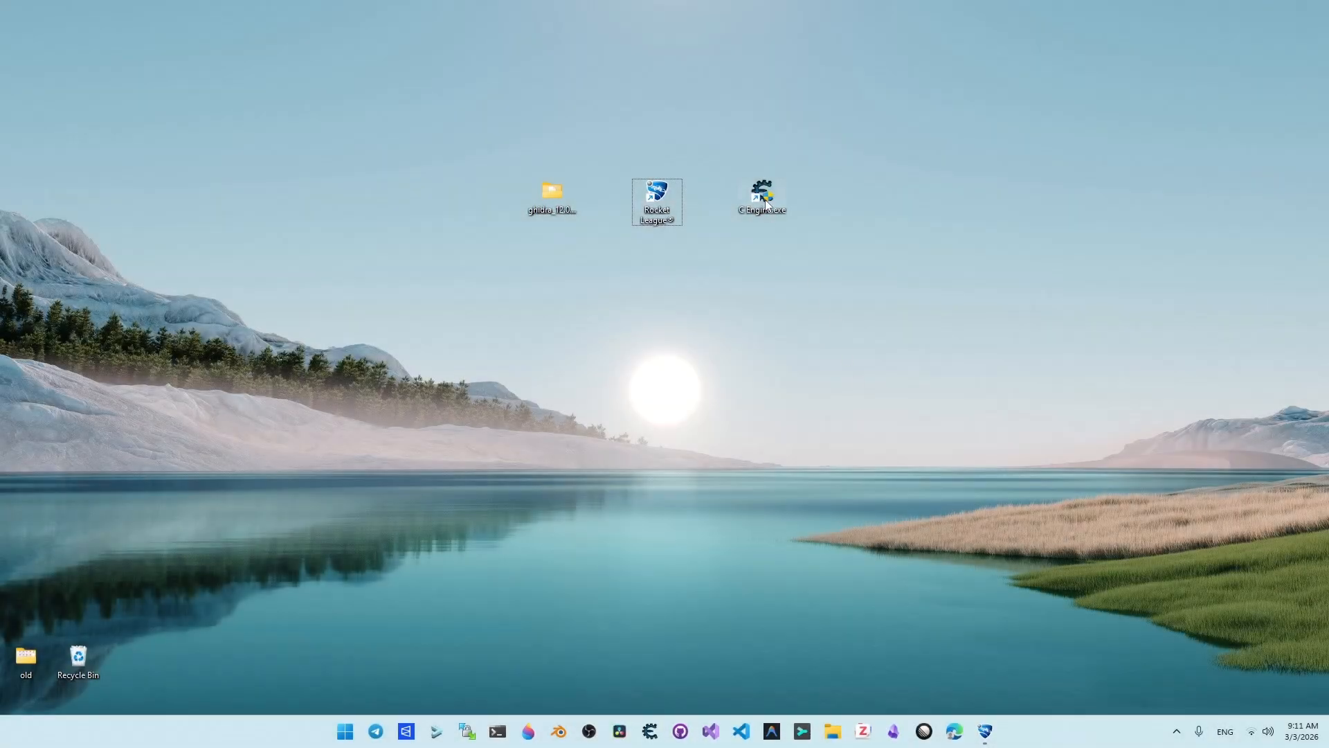
Step: Start Cheat Engine and open the running RocketLeague.exe process in it
double_click(765, 202)
left_click_drag(659, 80, 597, 138)
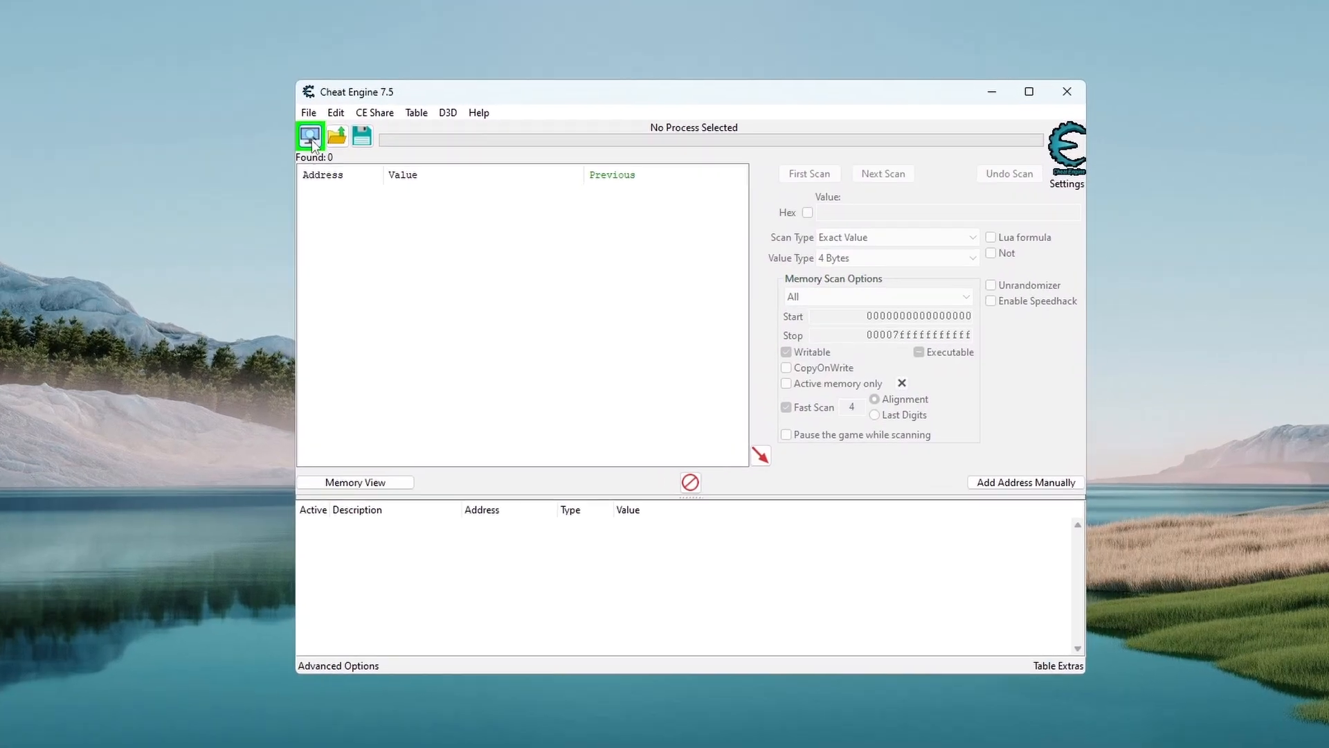
left_click(391, 177)
type("roc")
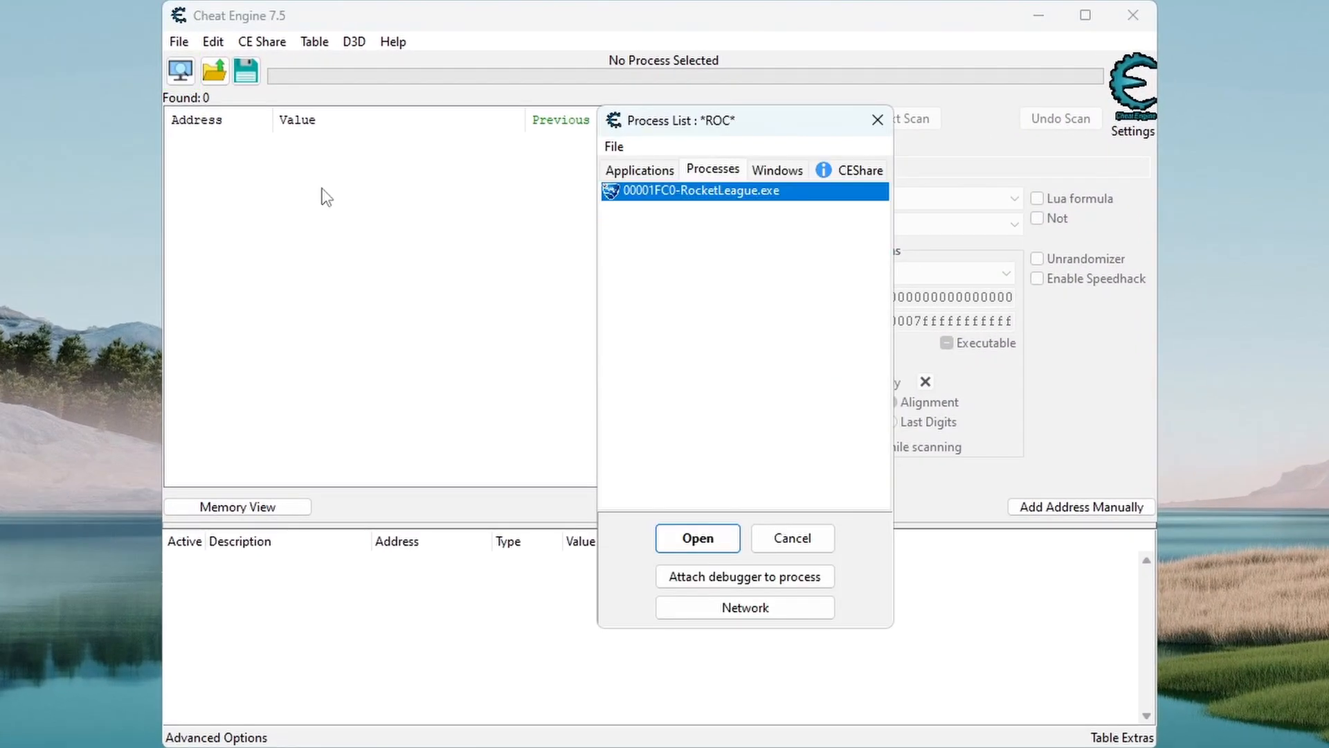
double_click(648, 188)
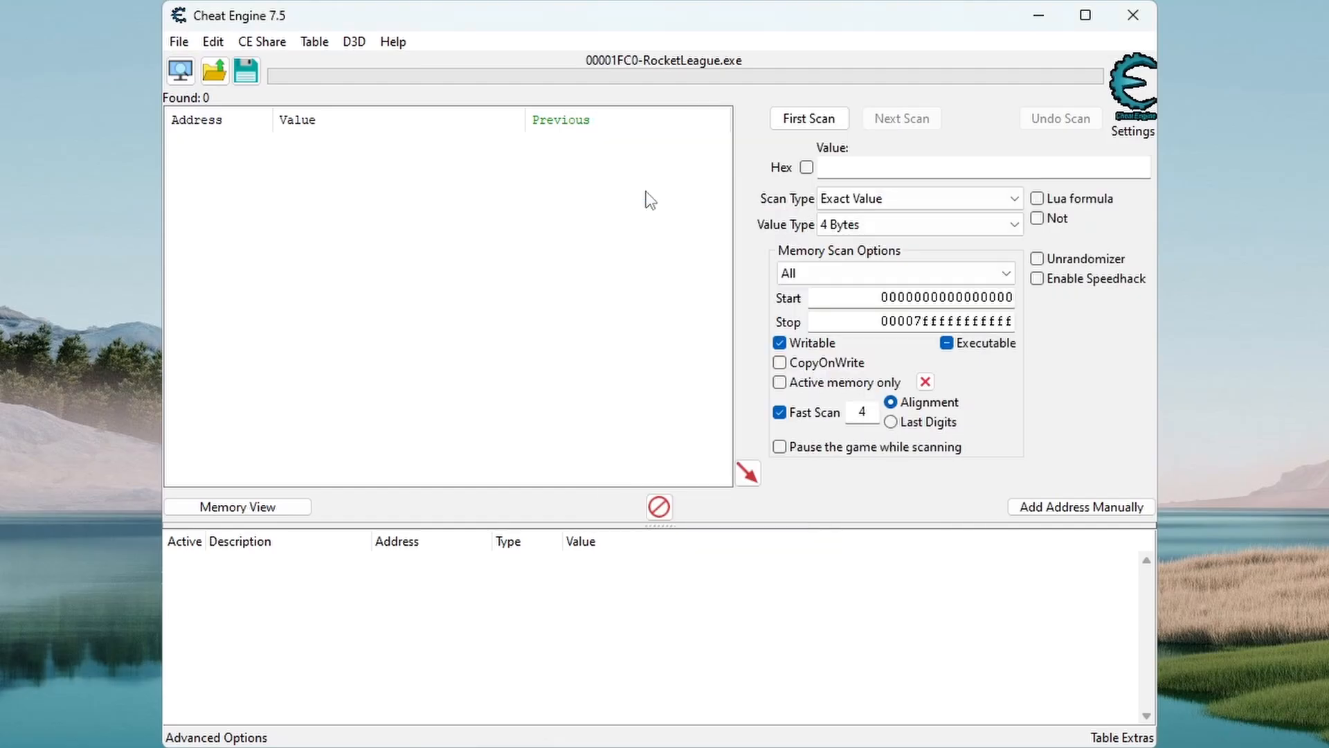
Step: Manually add an 8-byte pointer entry named GObjects with the base address RocketLeague.exe+23F0898
left_click(1060, 509)
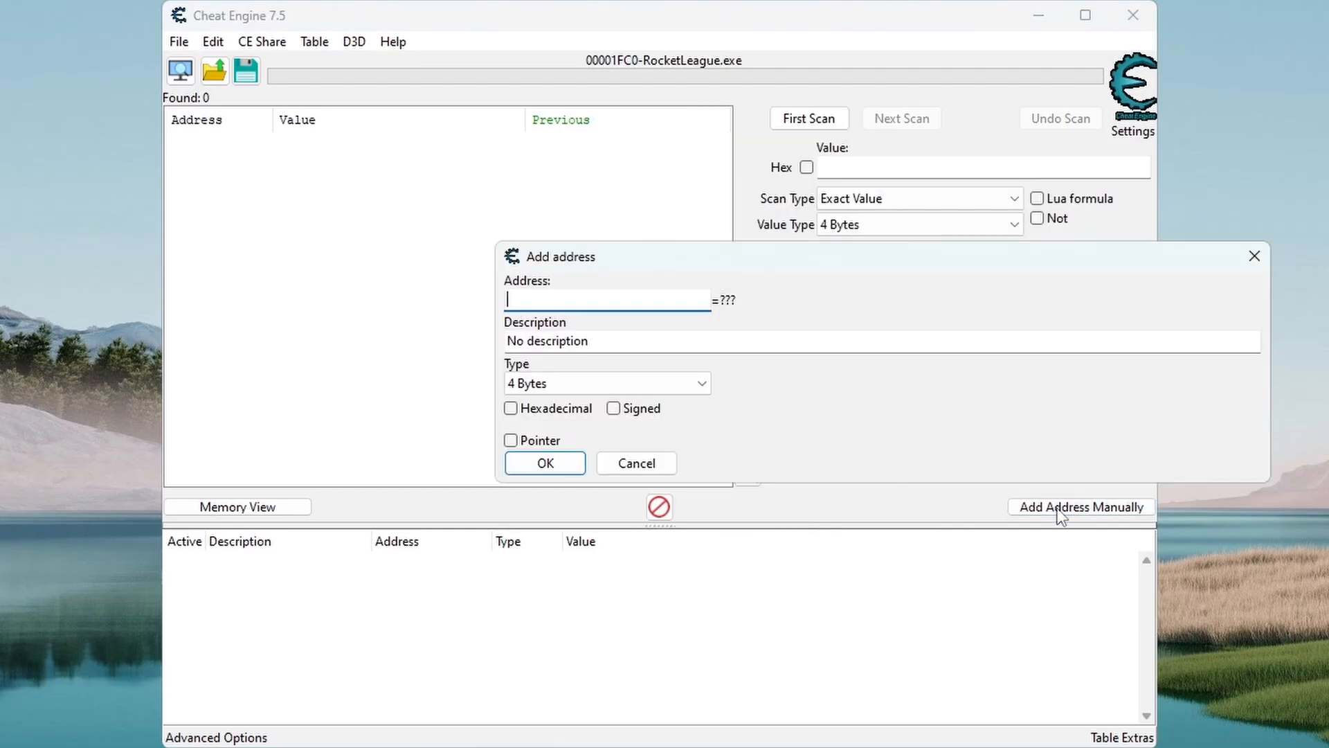
left_click_drag(766, 262, 576, 213)
type("Rock")
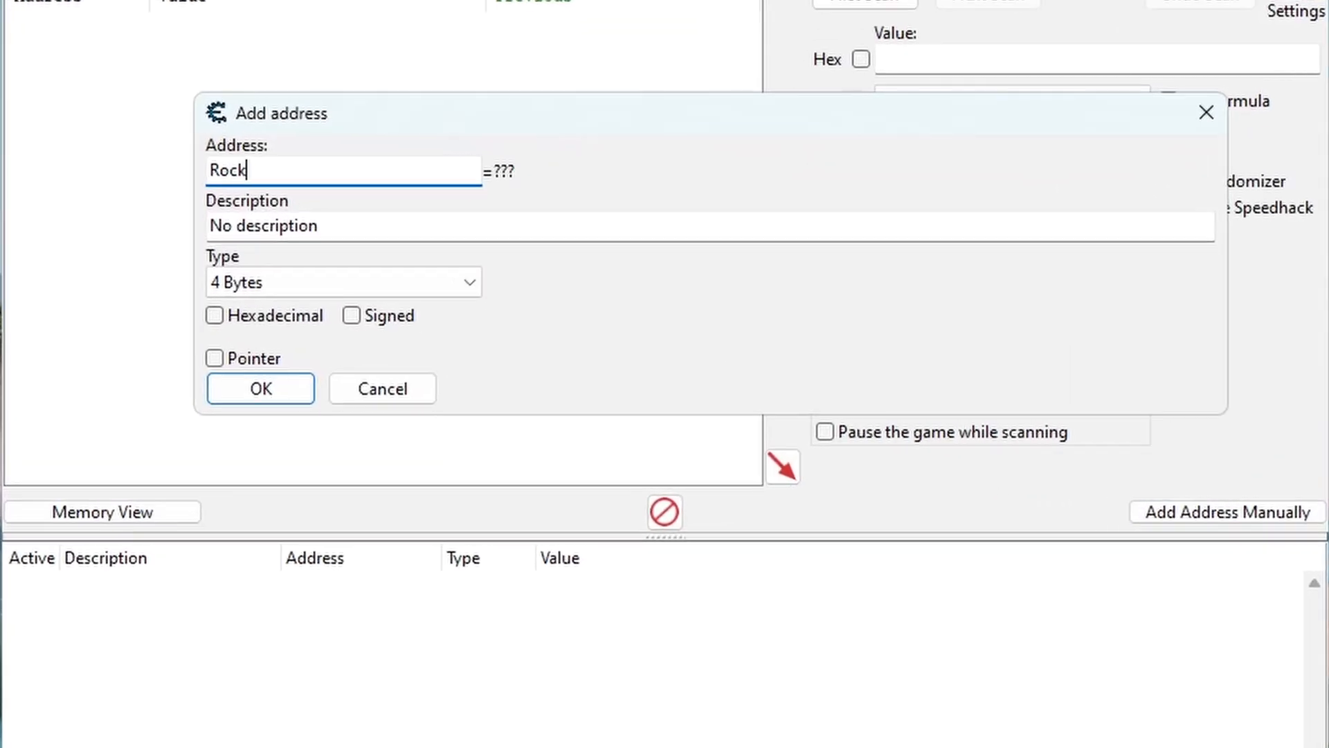
type("etLeague.exe+")
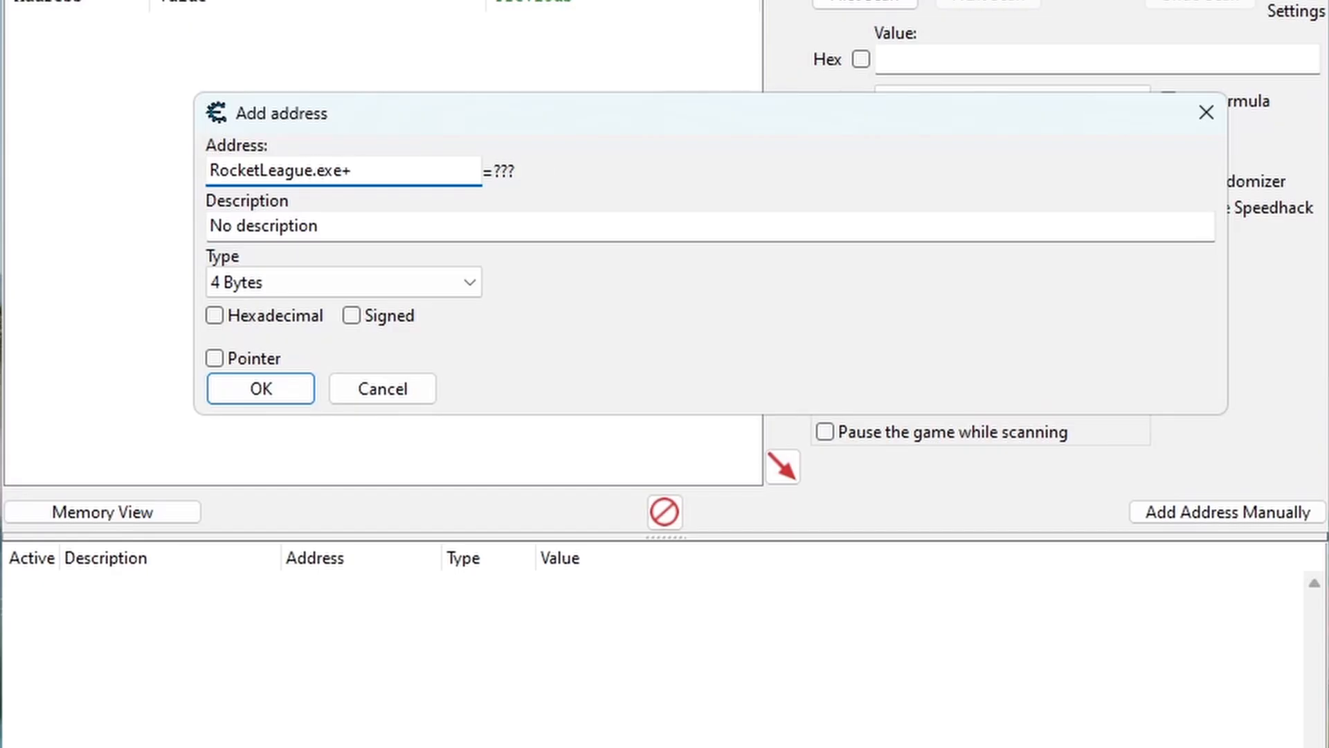
type("23F0898")
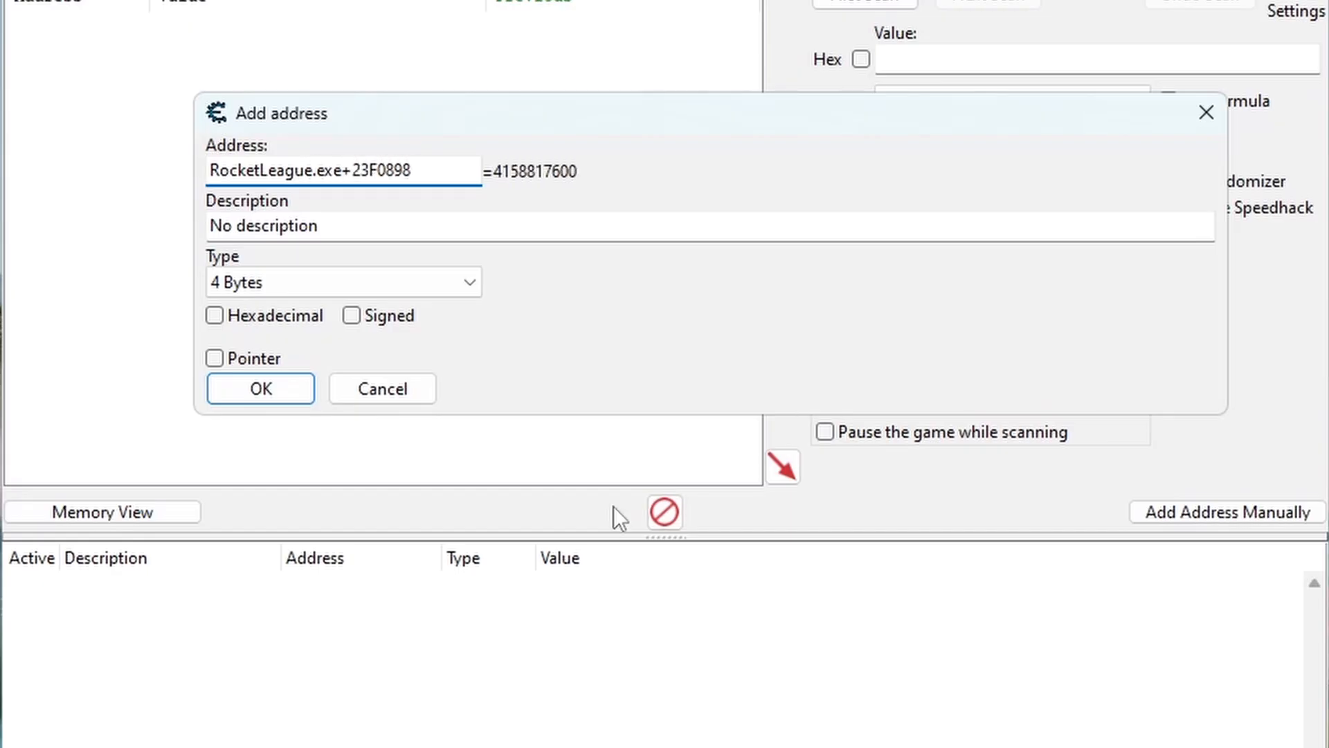
key("Tab")
type("GObjects")
left_click(256, 359)
left_click(277, 283)
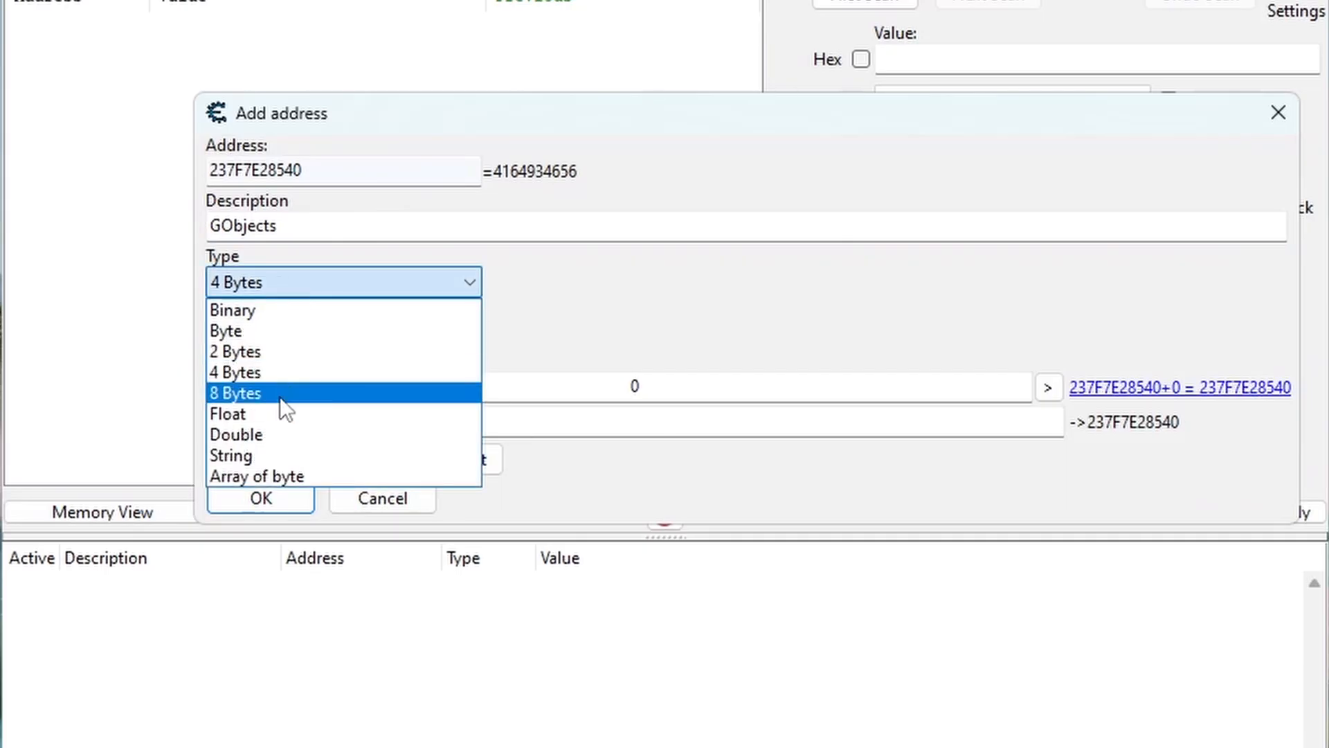
left_click(280, 393)
left_click(296, 499)
Step: Manually add a second 8-byte pointer entry named GNames with the base address RocketLeague.exe+2370850
left_click(1228, 510)
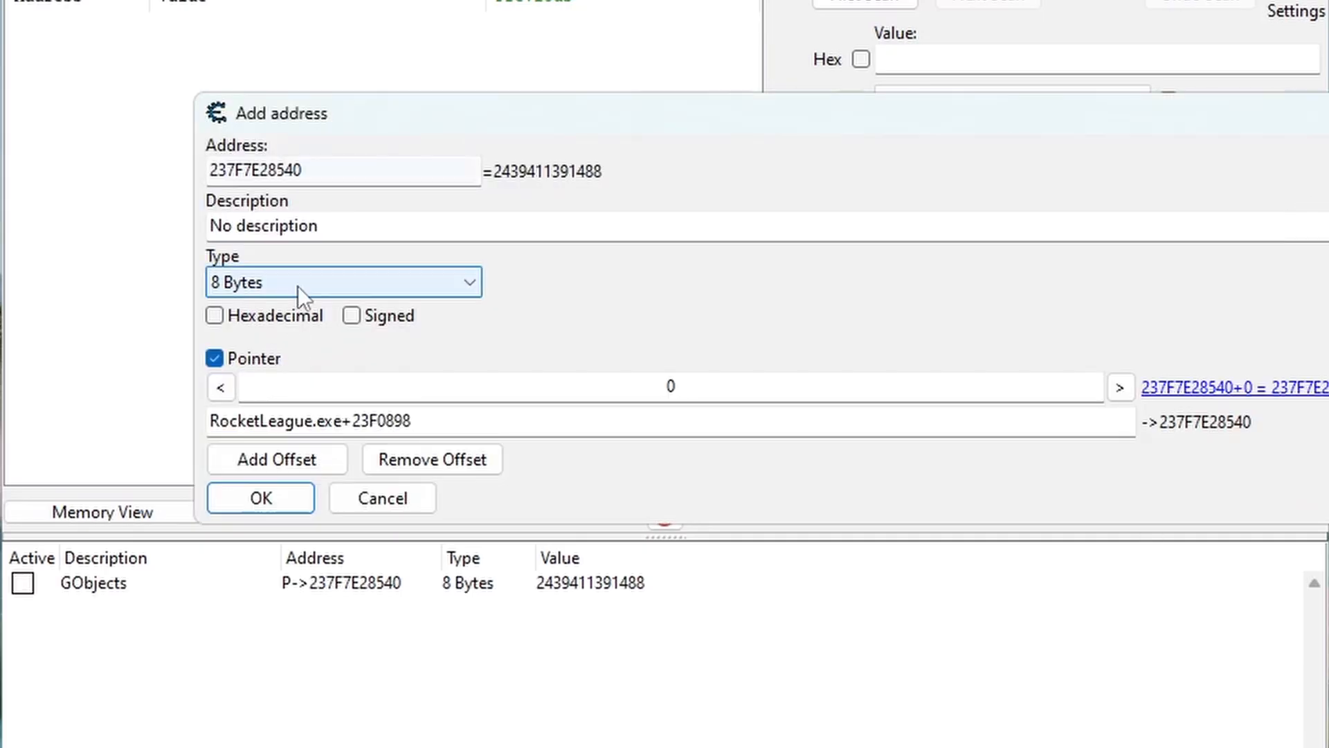
left_click(255, 358)
left_click_drag(422, 171, 370, 173)
type("708")
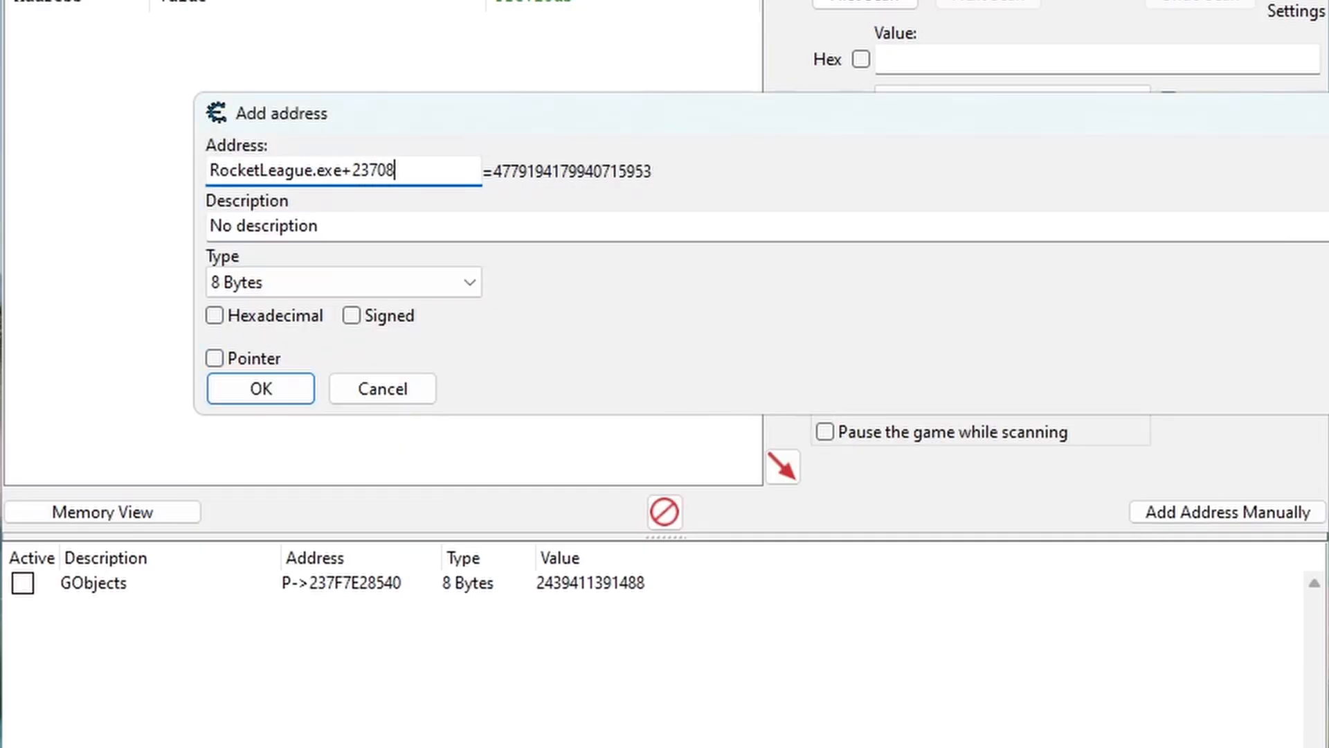
type("50")
left_click(215, 358)
left_click(326, 227)
key("ctrl+a")
type("GNames")
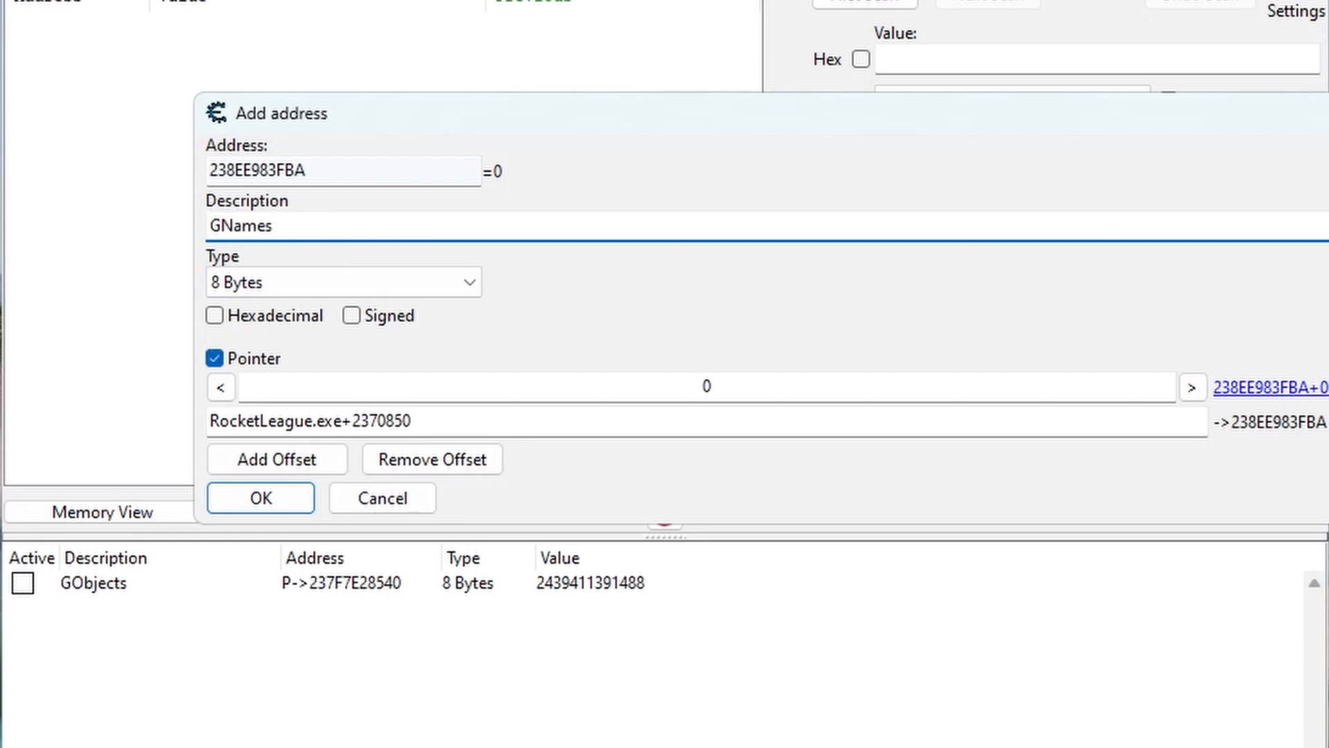
key("Return")
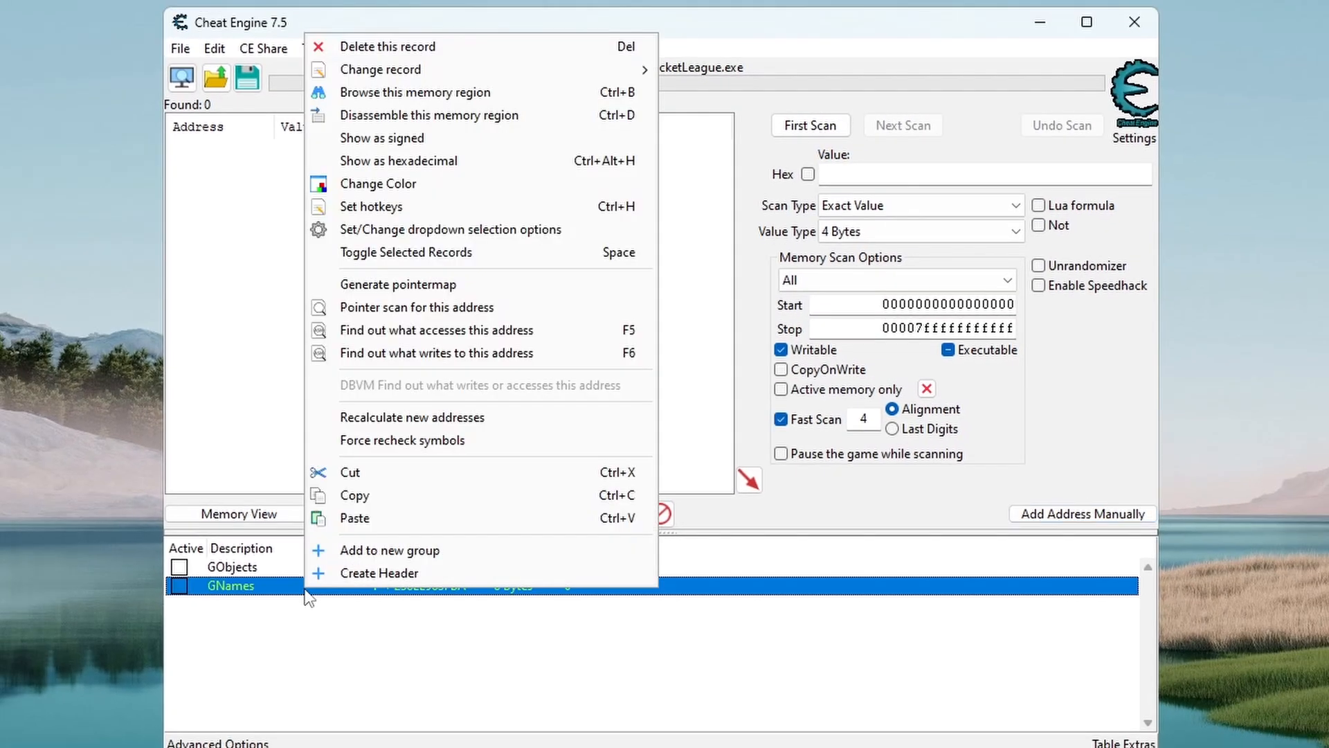
Step: Browse the memory region of the GNames entry and check its text with the Codepage text encoding
left_click(413, 93)
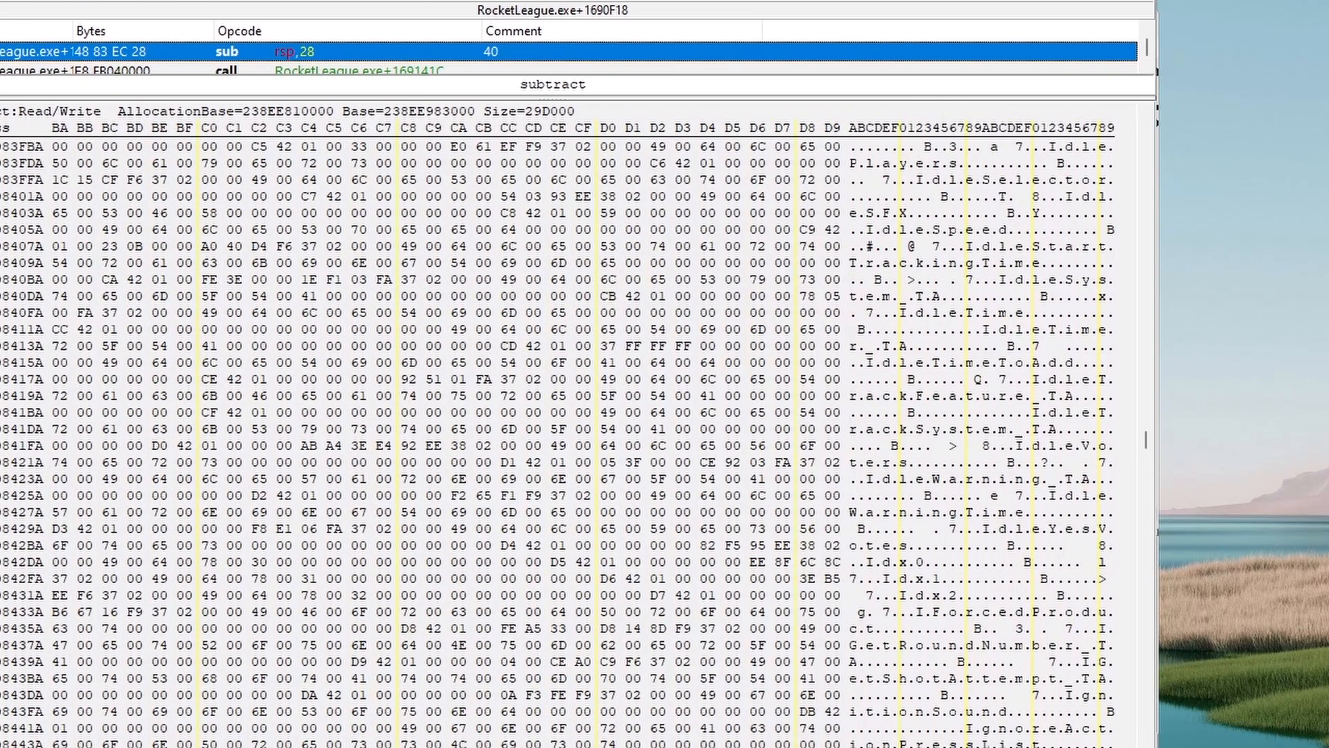
right_click(482, 255)
left_click(815, 460)
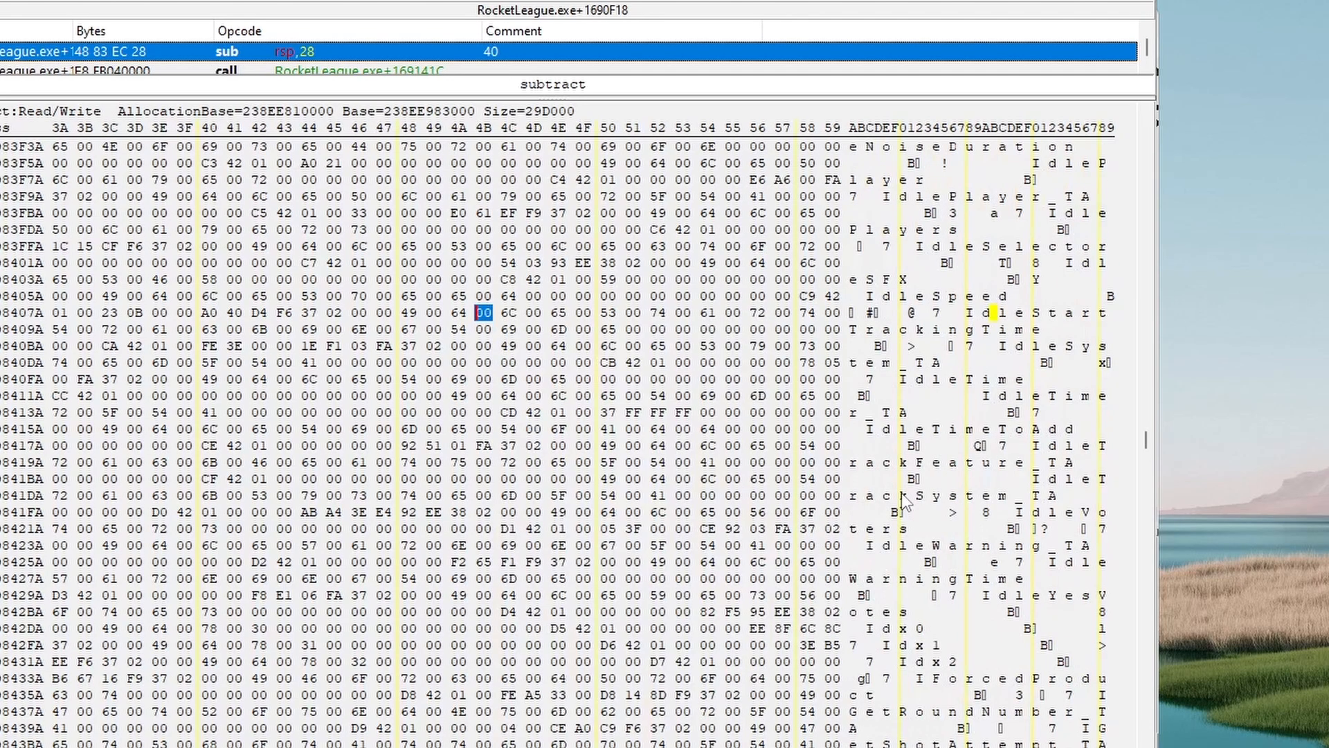
scroll(901, 493, "up", 2)
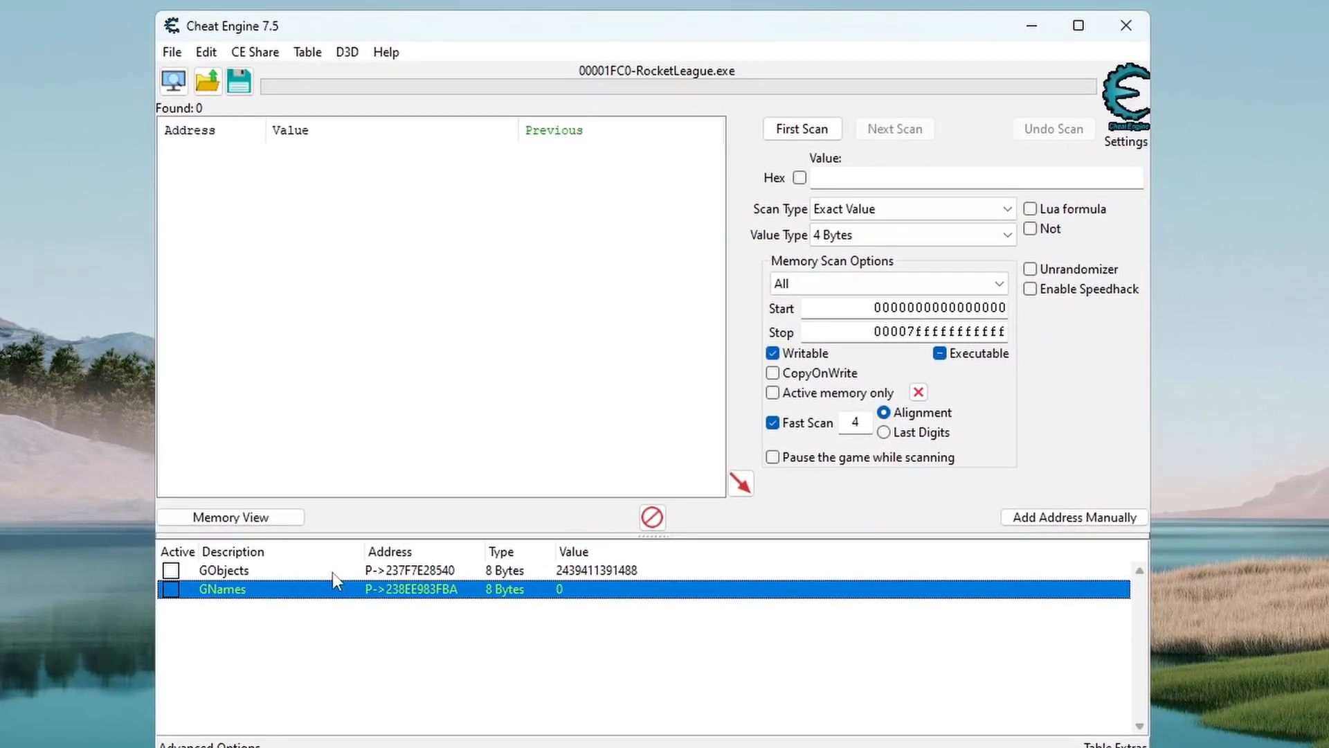
Step: Browse the memory region of the GObjects entry and examine the array of 8-byte pointers around its start
right_click(333, 572)
left_click(445, 80)
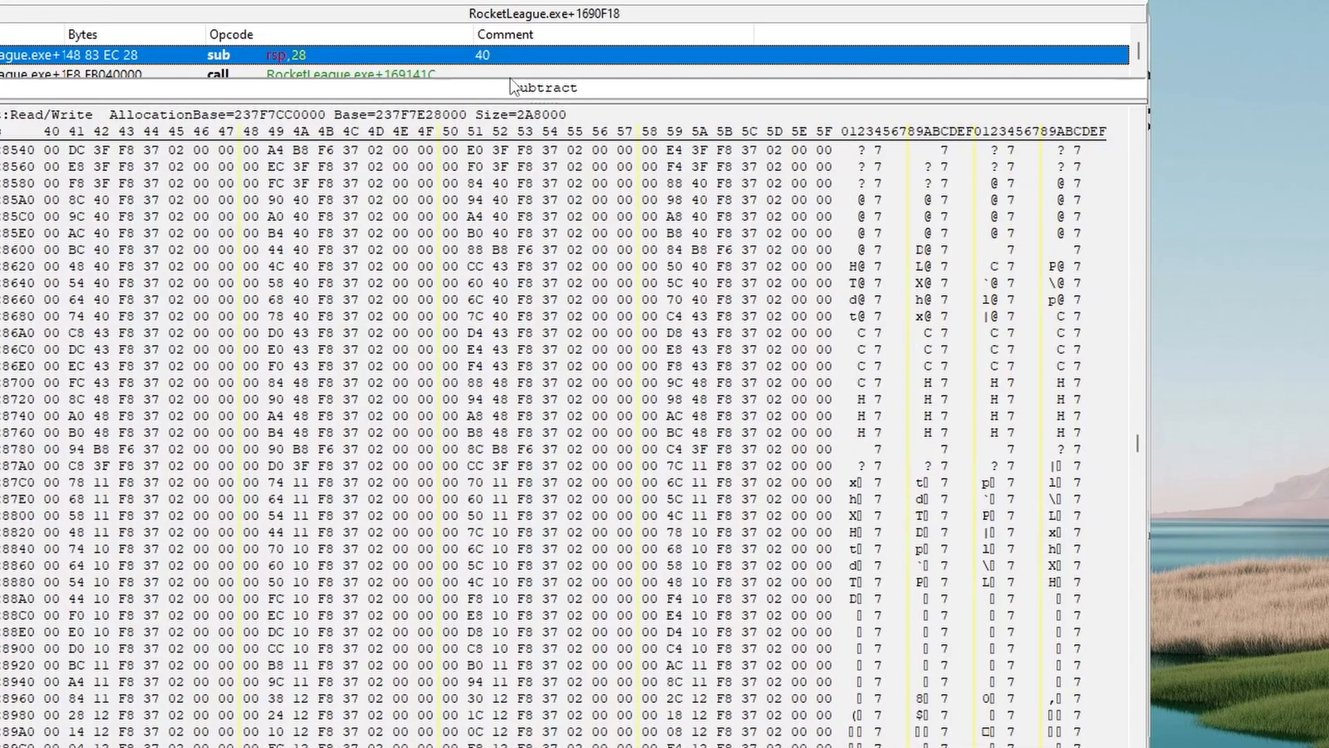
scroll(1111, 369, "up", 3)
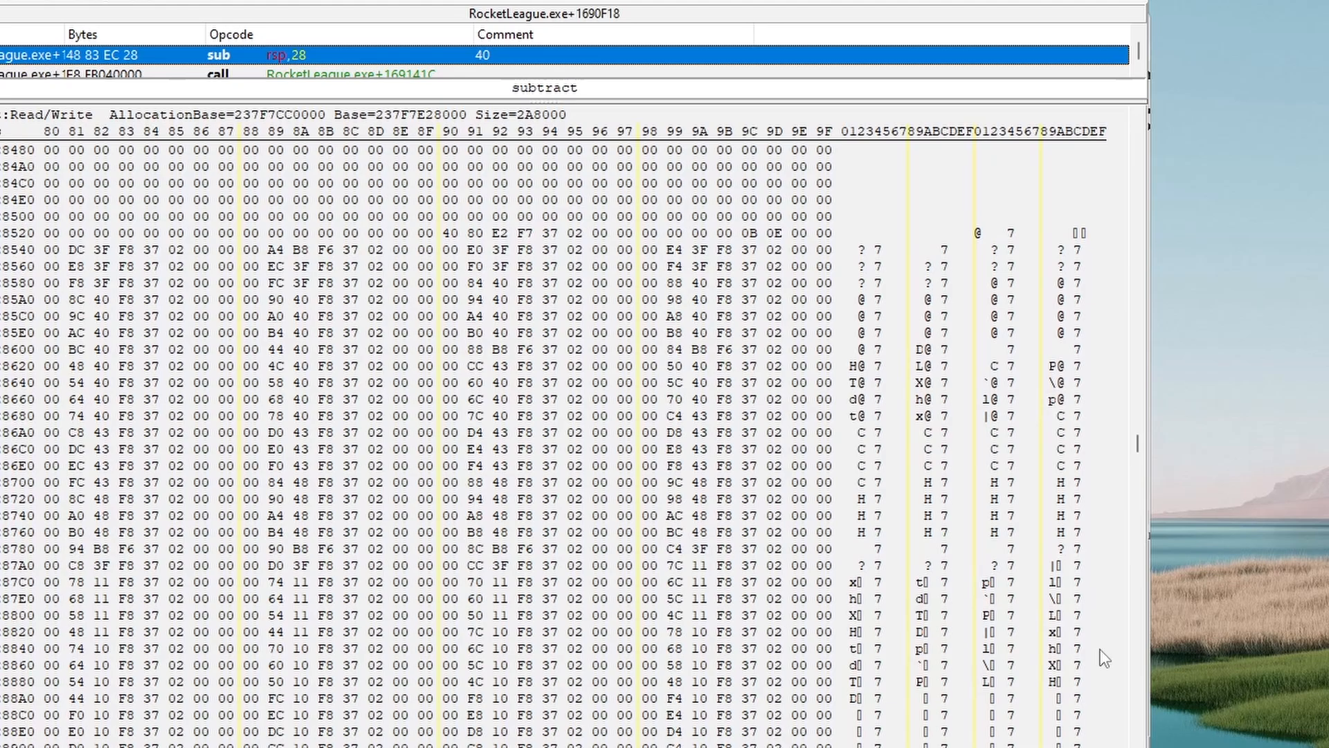
scroll(1103, 658, "down", 15)
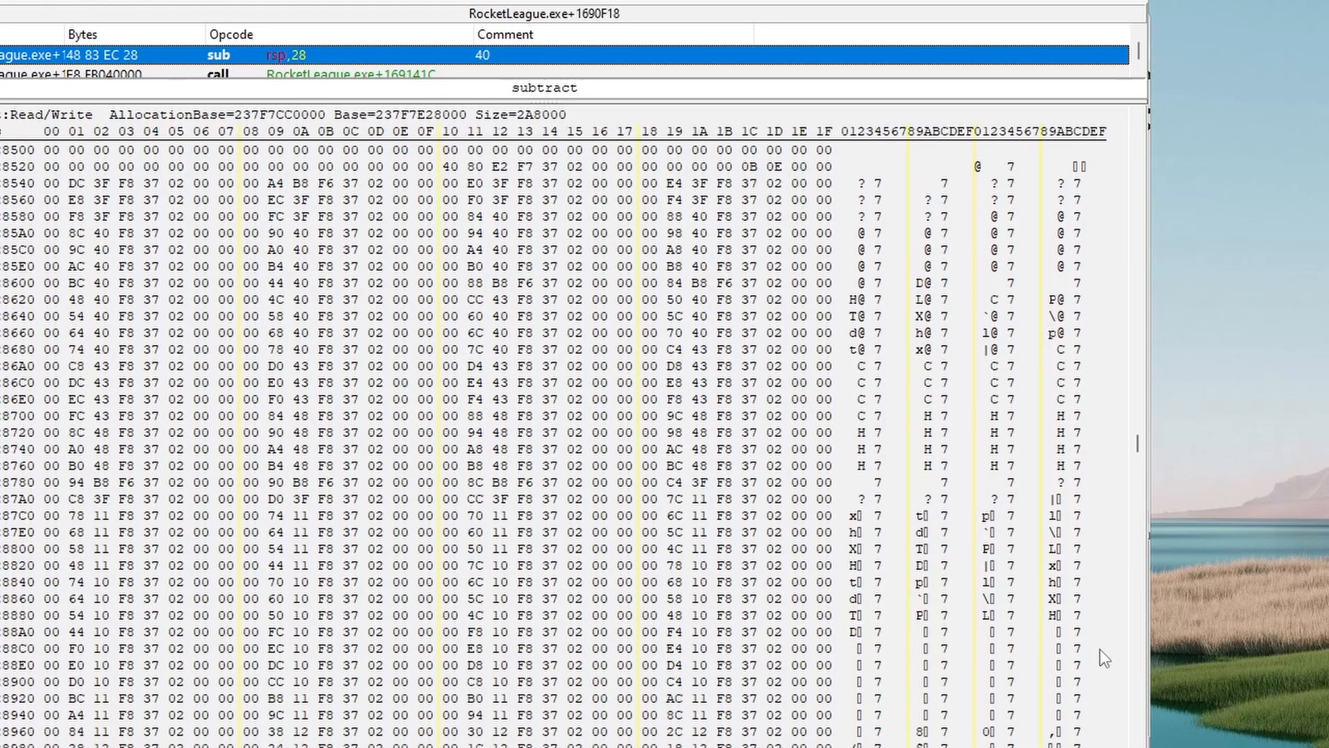
scroll(666, 620, "down", 12)
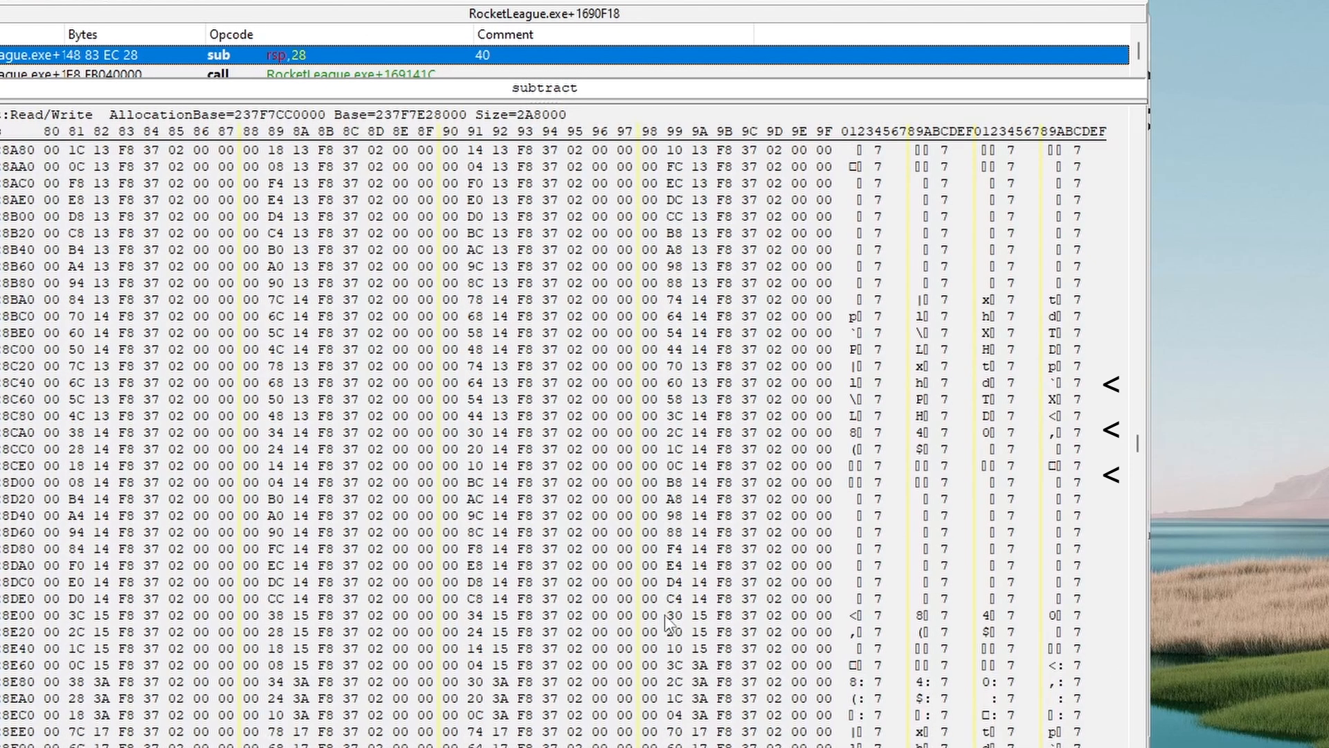
scroll(1103, 638, "up", 20)
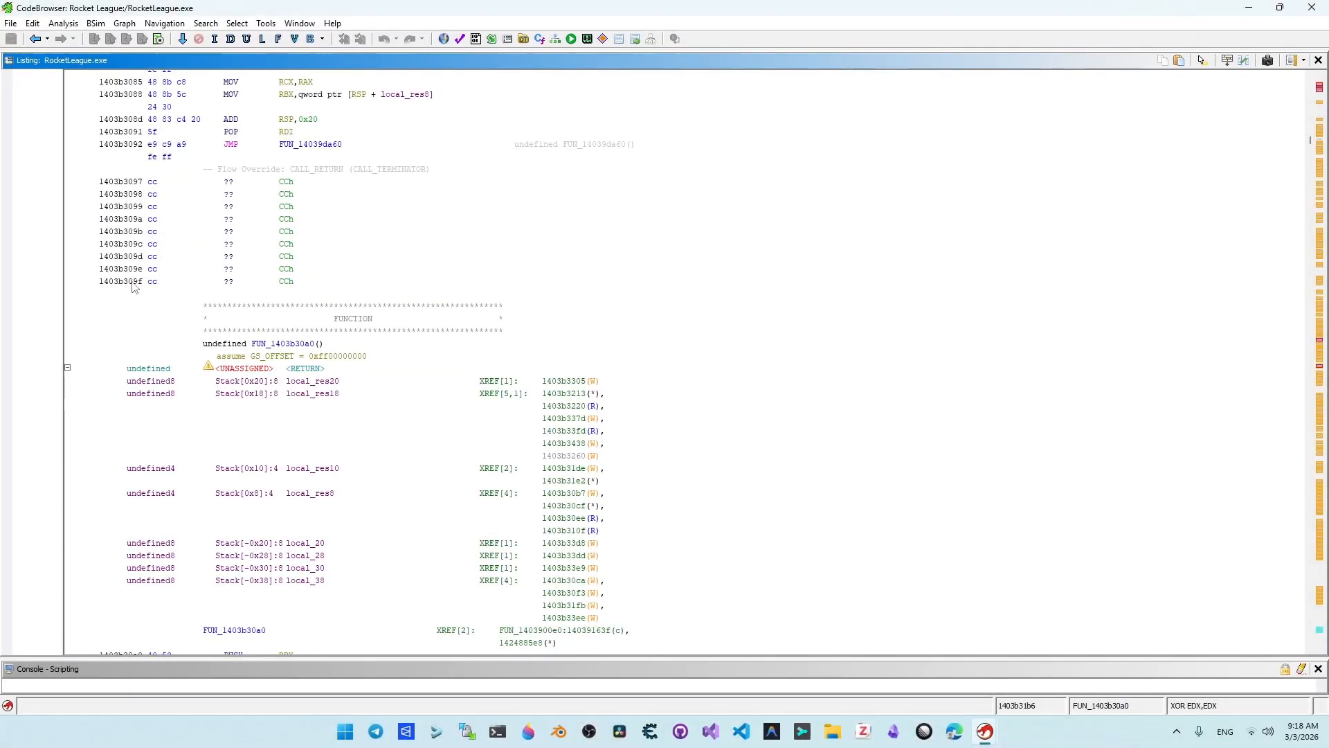
Step: Switch to Ghidra and copy a block of instructions from the listing as the basis for a byte signature
left_click_drag(77, 290, 436, 440)
scroll(339, 446, "down", 20)
scroll(401, 457, "down", 20)
right_click(443, 442)
left_click(501, 200)
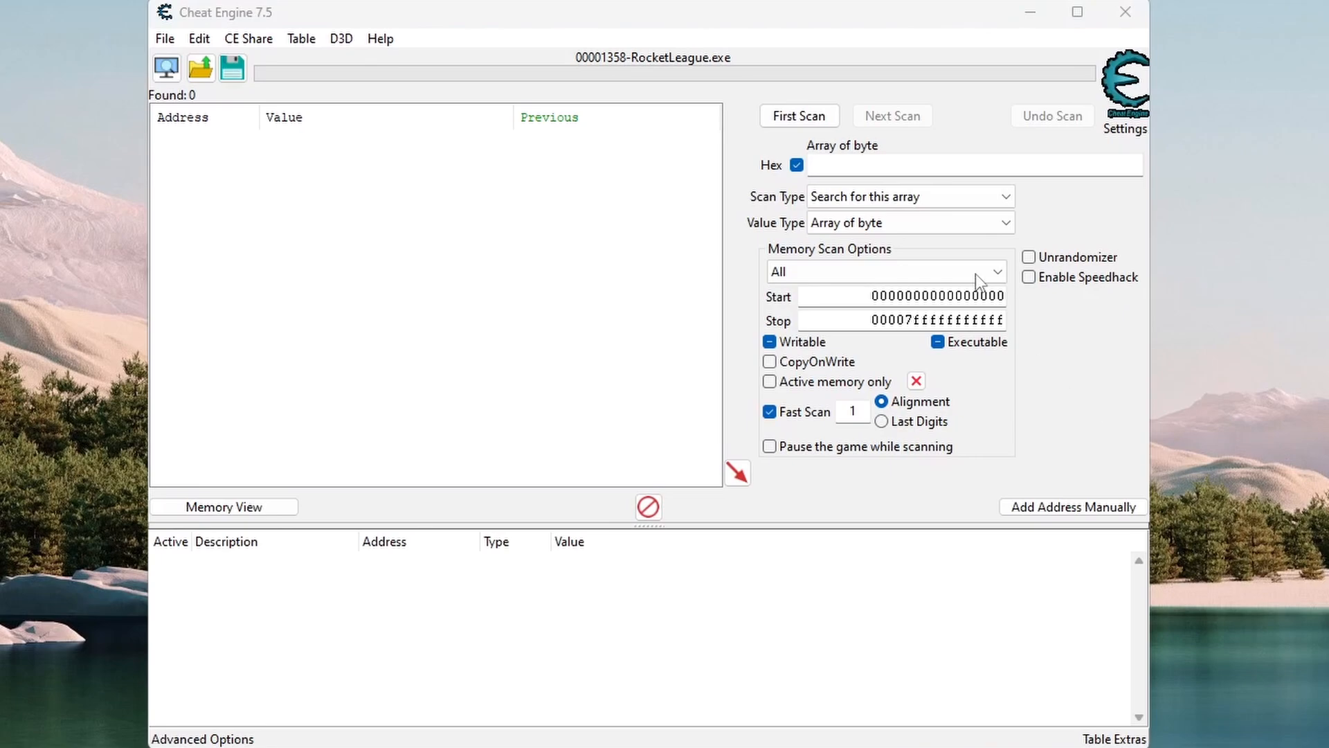
Step: Scan memory for the byte array 0F 57 C0 48 8D 0D ? ? ? ? 33 D2 41 B8 00 00 08 00 and add the match to the address list
left_click(897, 173)
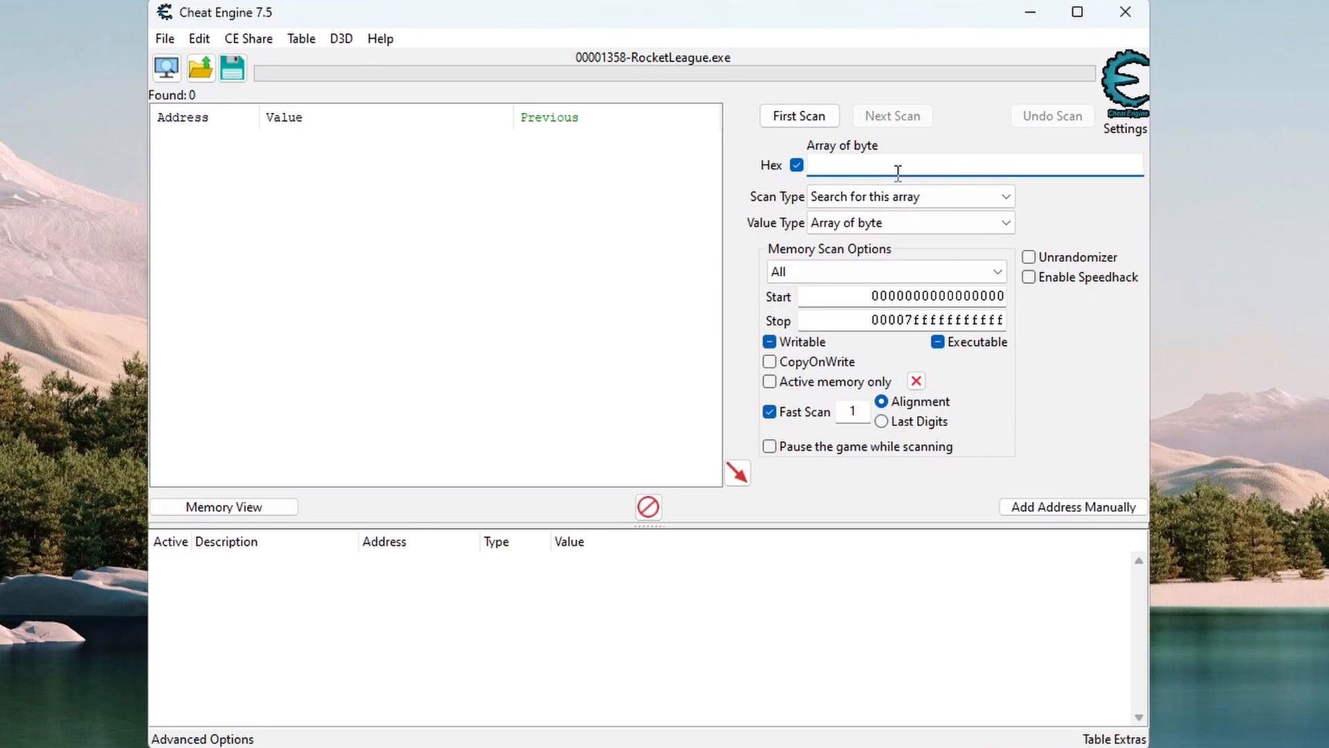
key("ctrl+v")
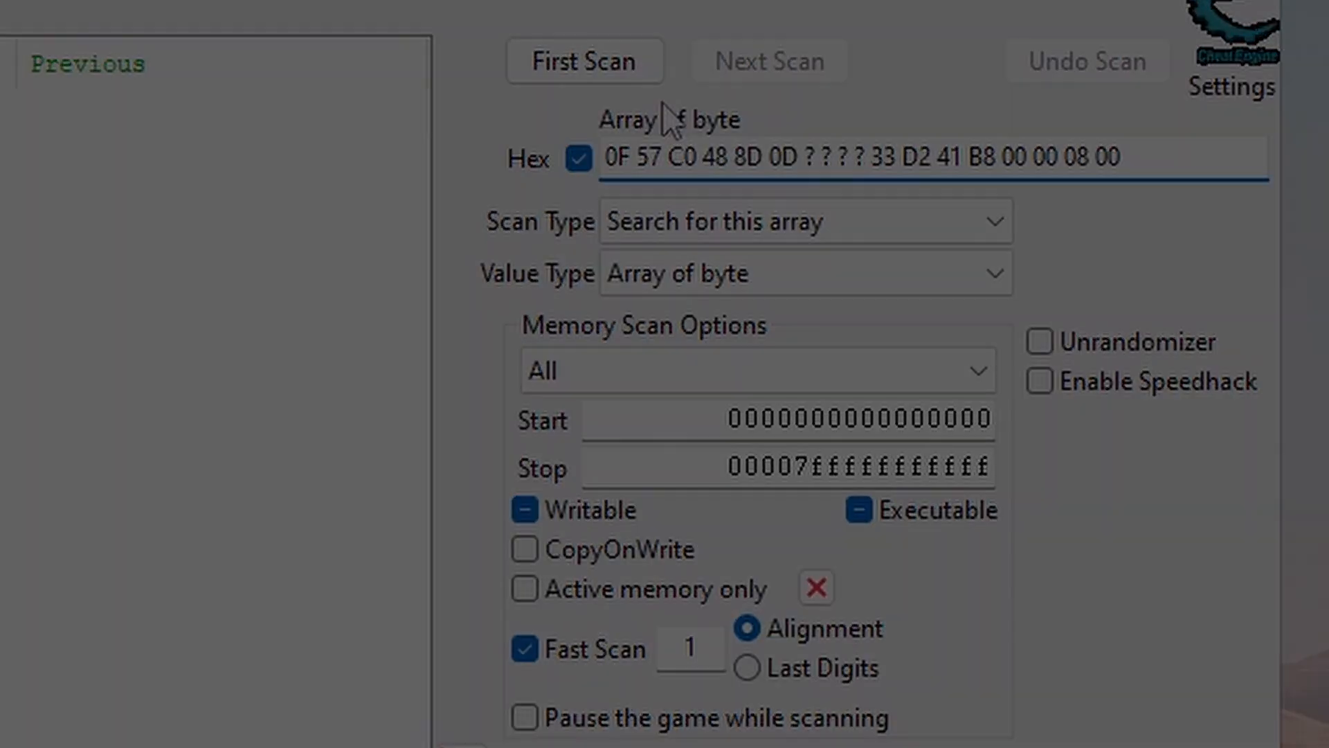
left_click(650, 73)
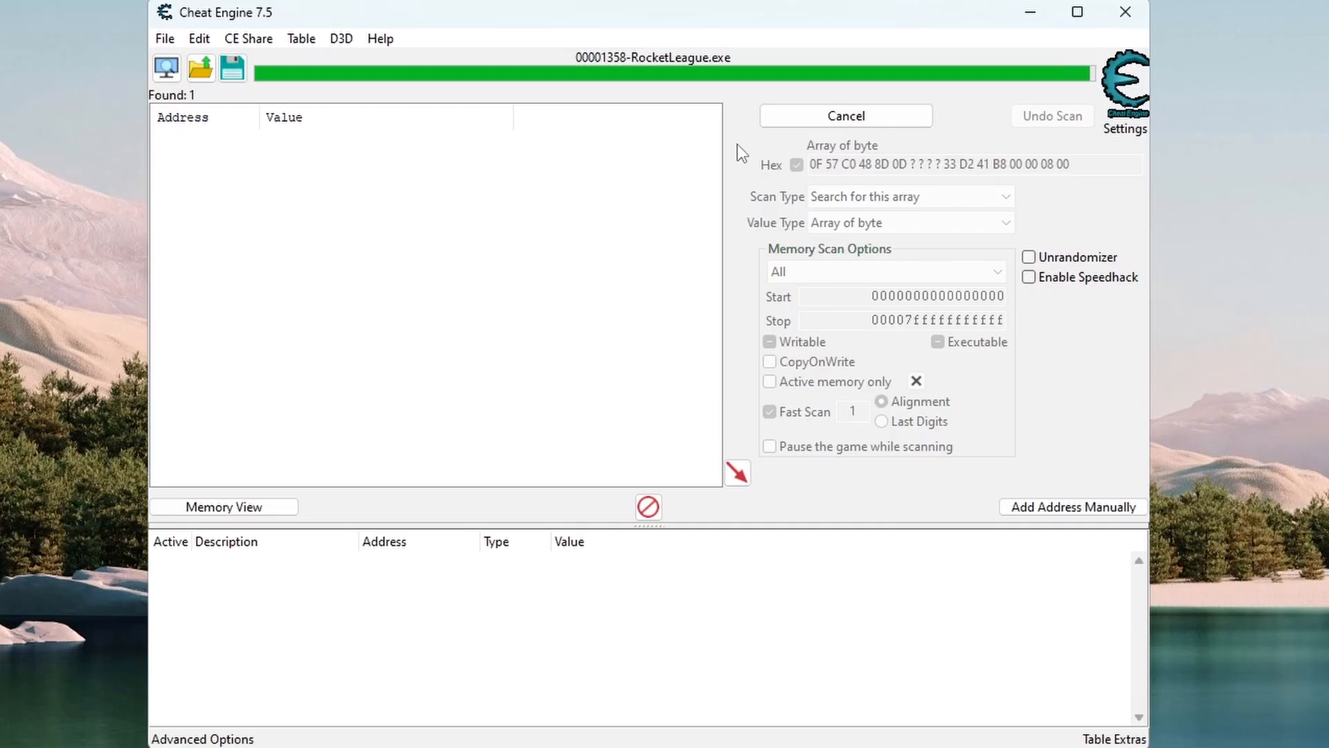
left_click(419, 141)
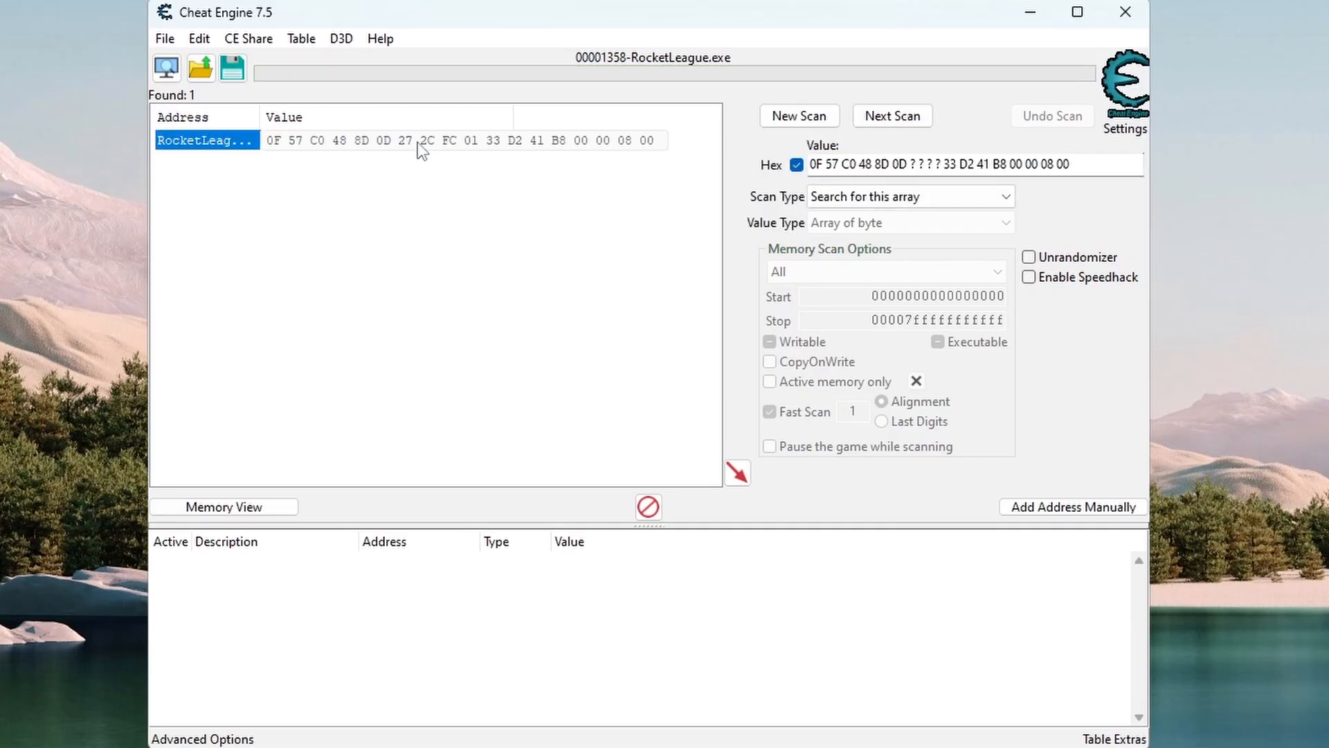
left_click(737, 473)
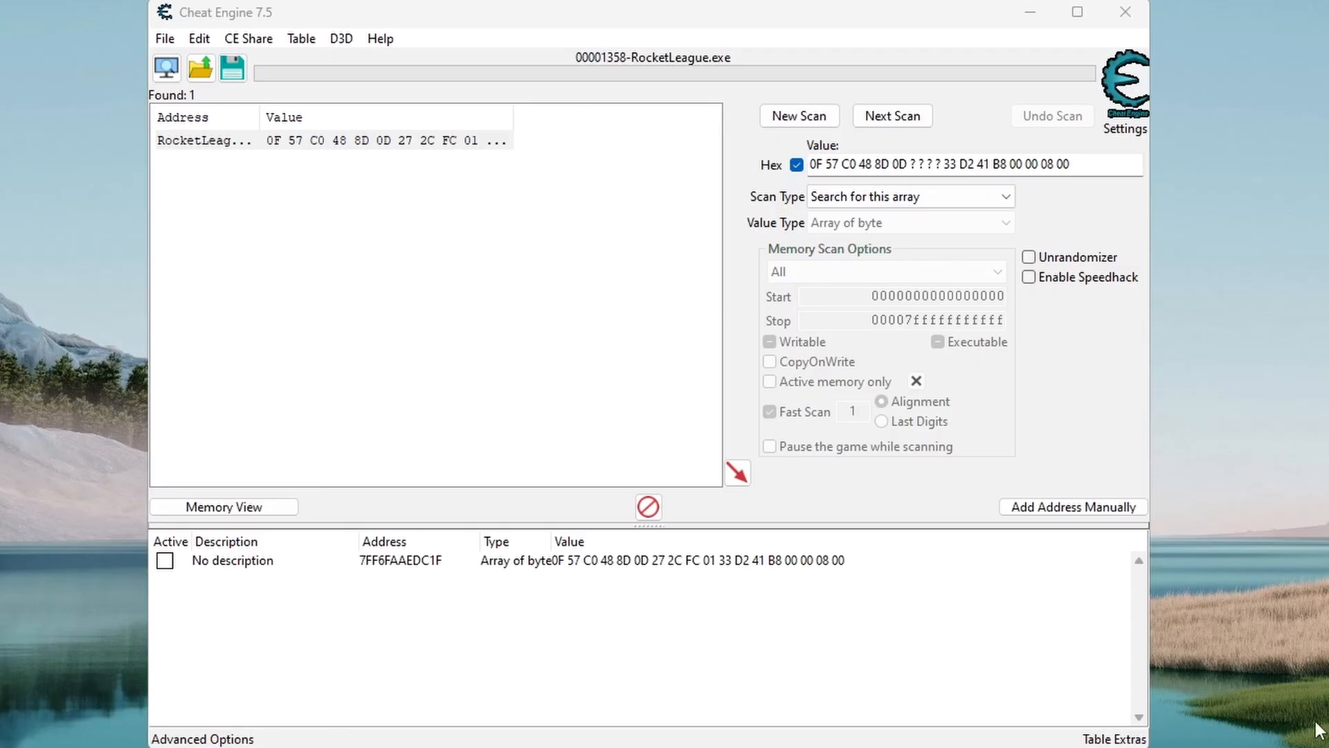
Step: Disassemble the memory region of the signature match and copy the lea instruction that references RocketLeague.exe+2370850, closing the memory viewer
right_click(542, 569)
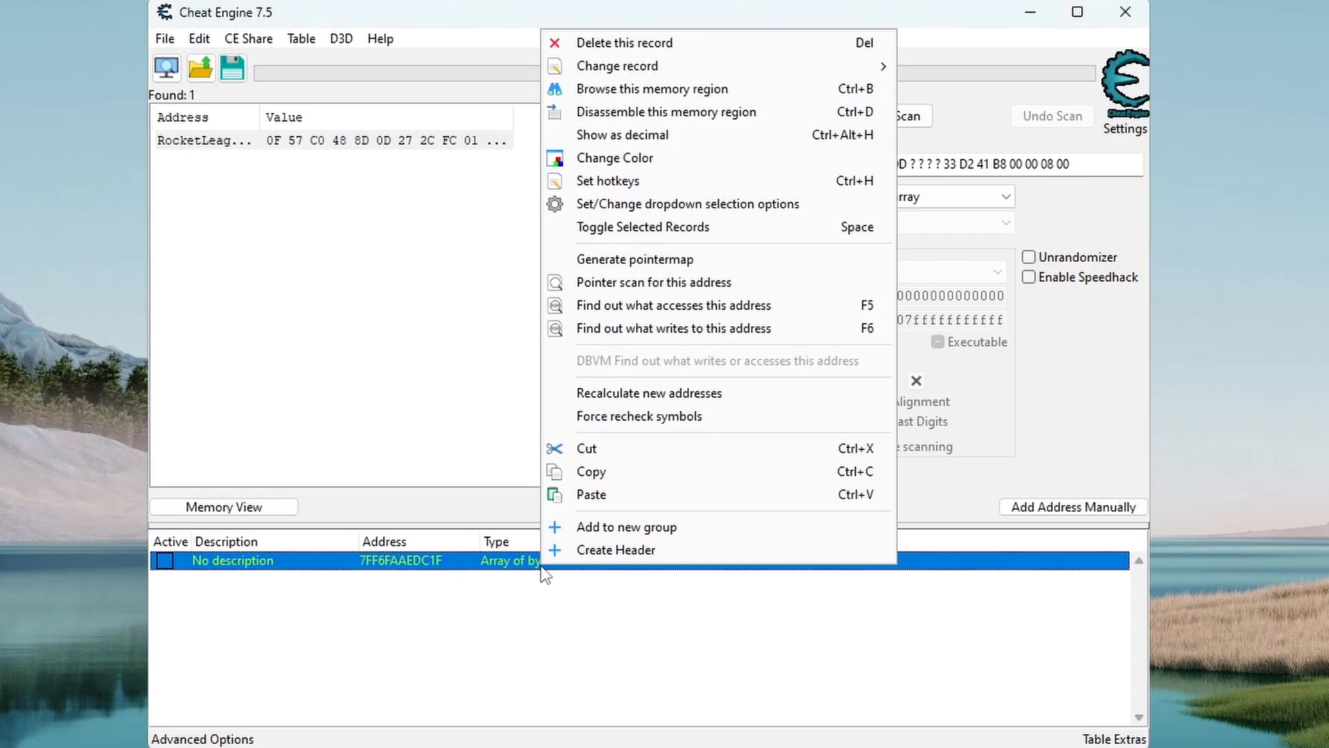
left_click(779, 115)
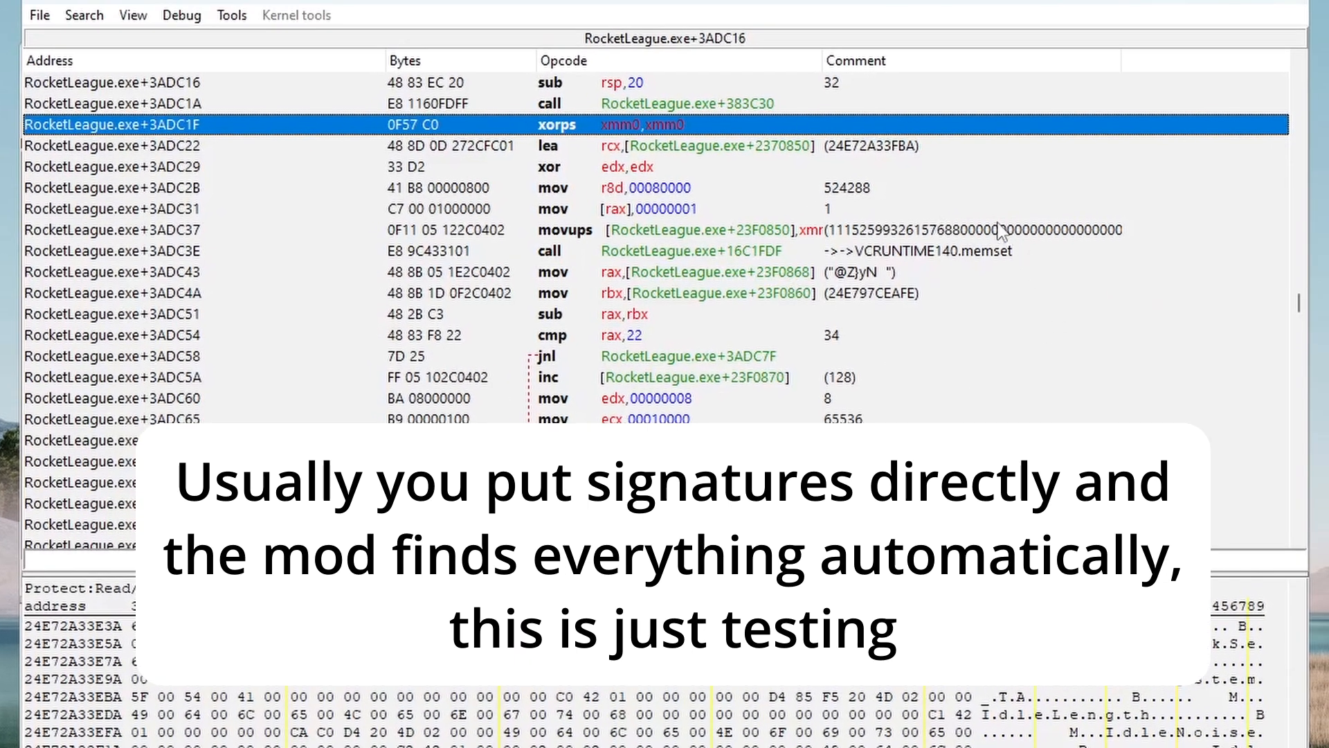
left_click(906, 151)
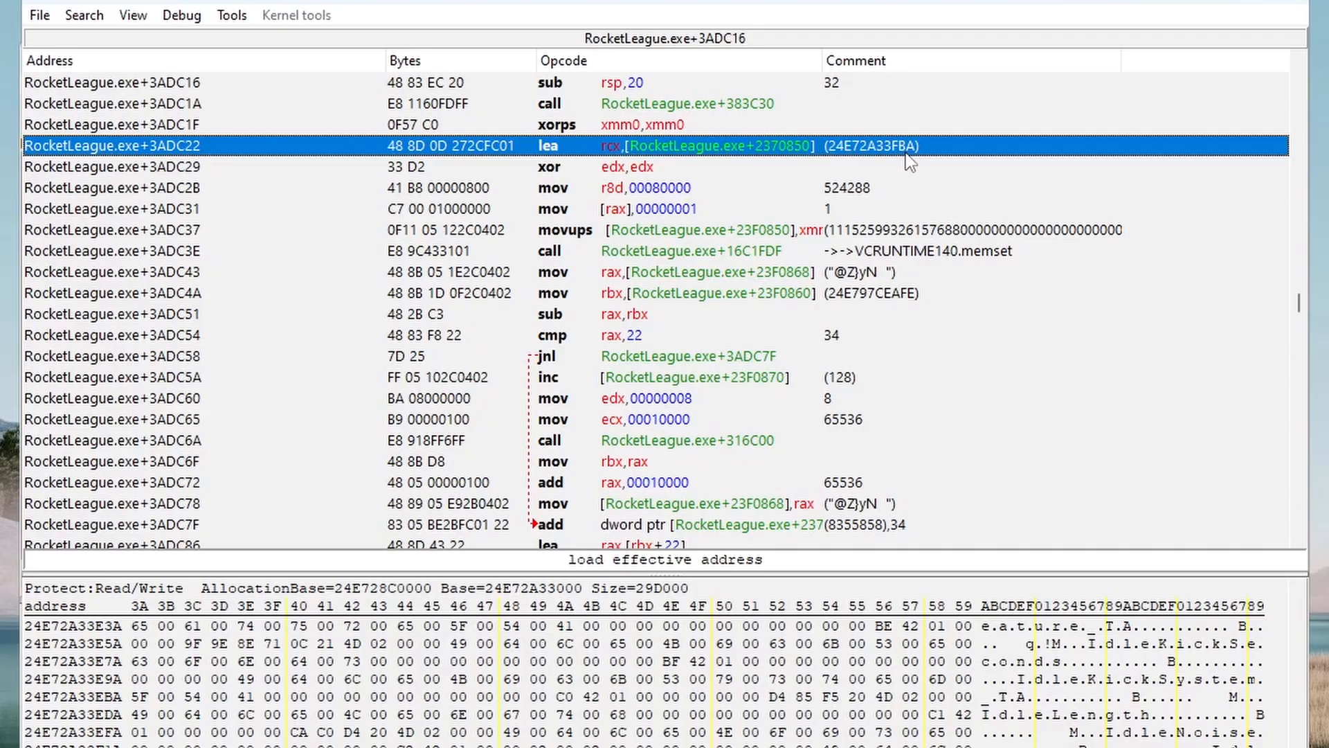
left_click(1271, 2)
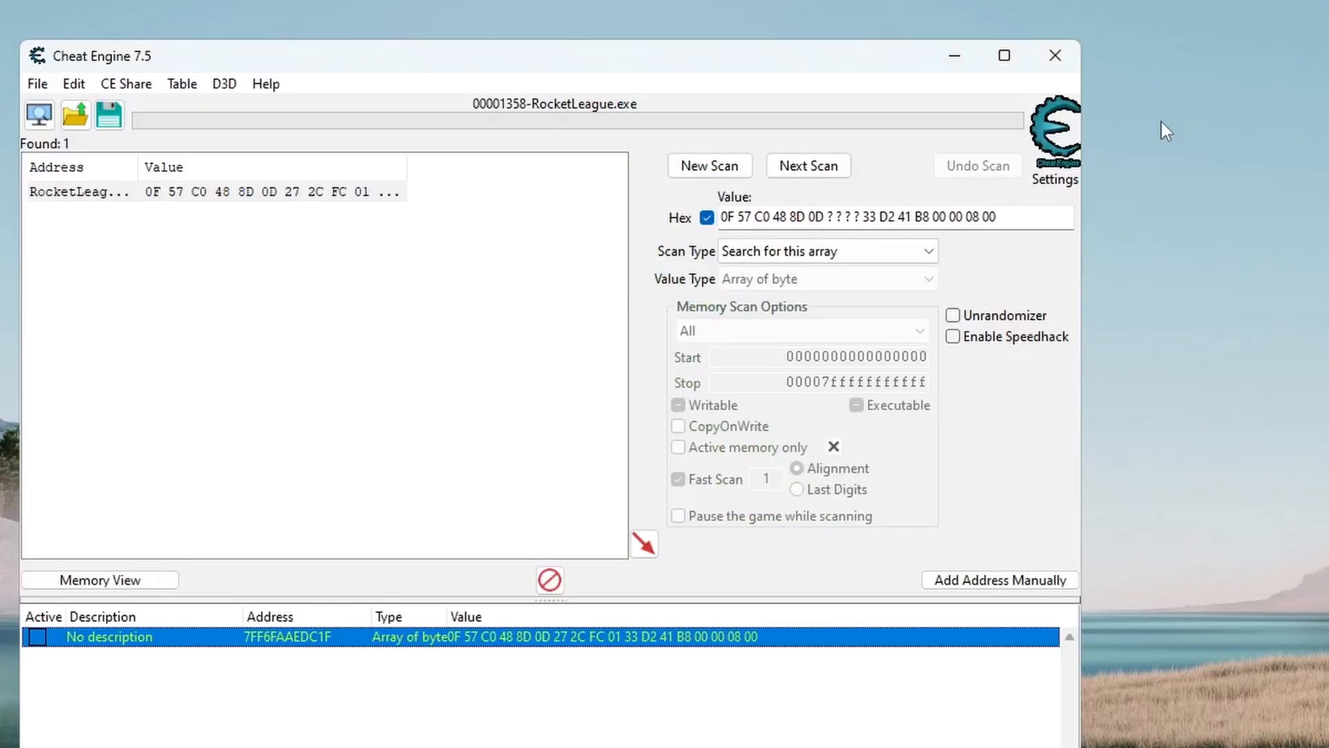
Step: Add an 8-byte pointer entry named GNames, reducing the pasted lea instruction to the address RocketLeague.exe+2370850
left_click(982, 576)
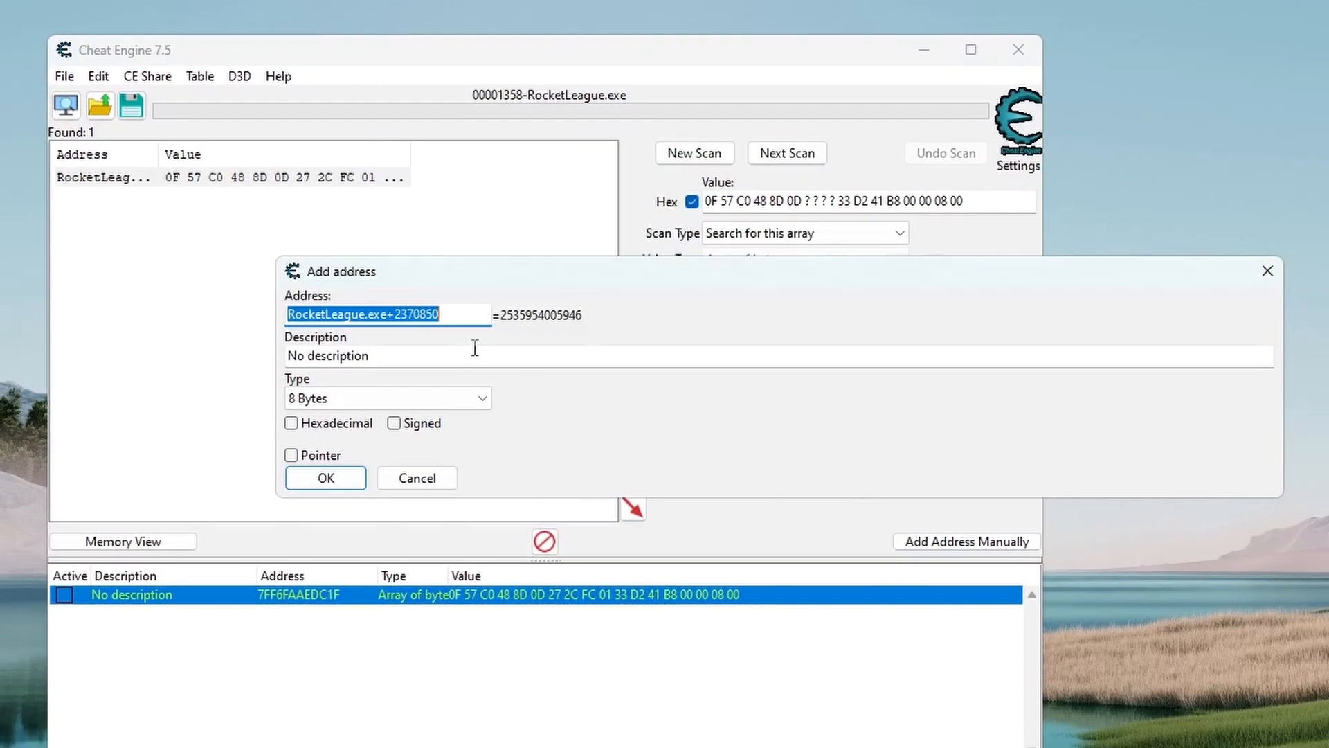
key("ctrl+v")
key("BackSpace")
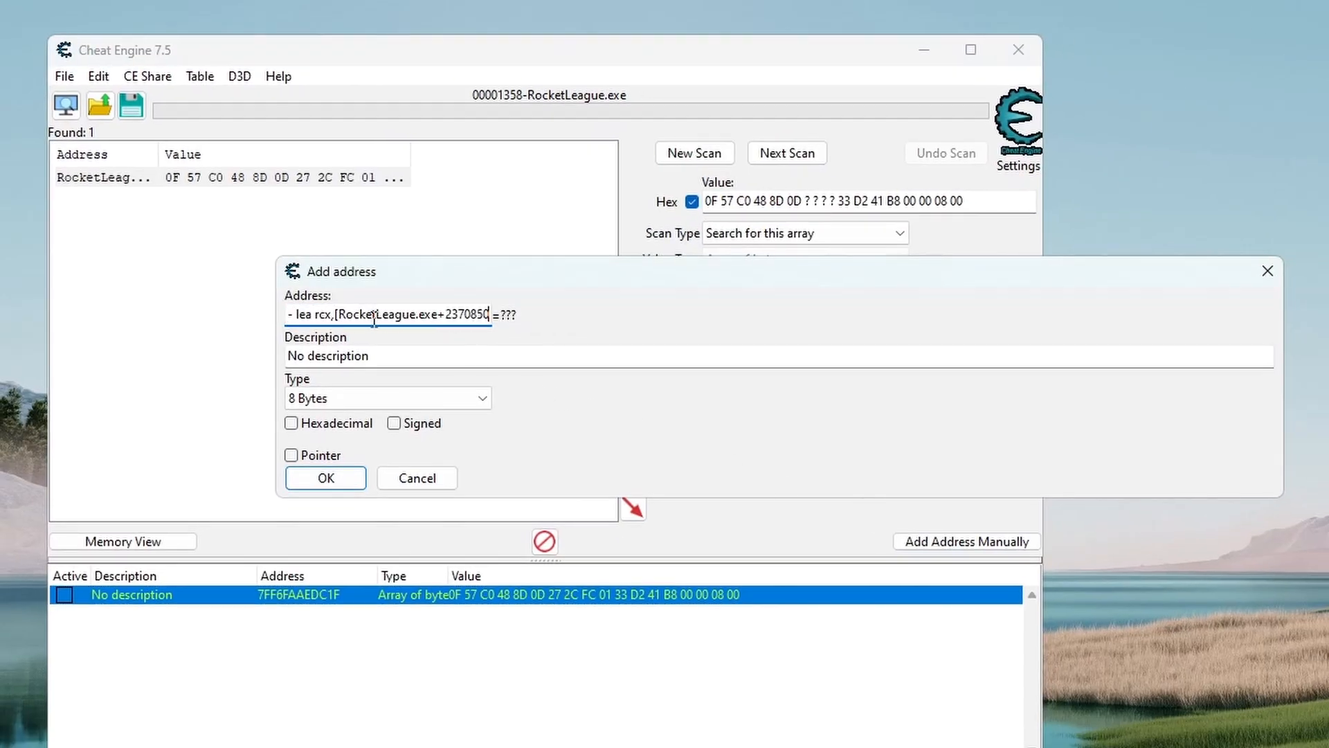
left_click_drag(338, 316, 228, 298)
key("Delete")
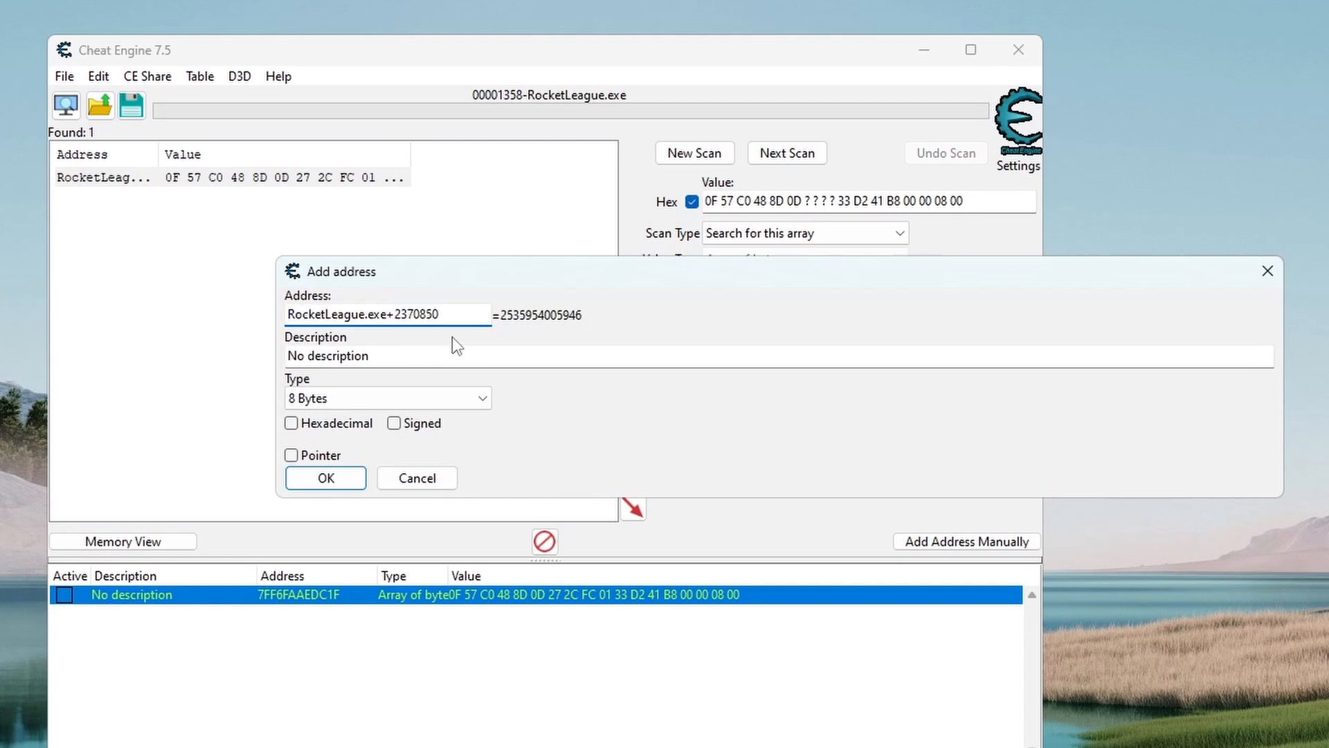
key("Tab")
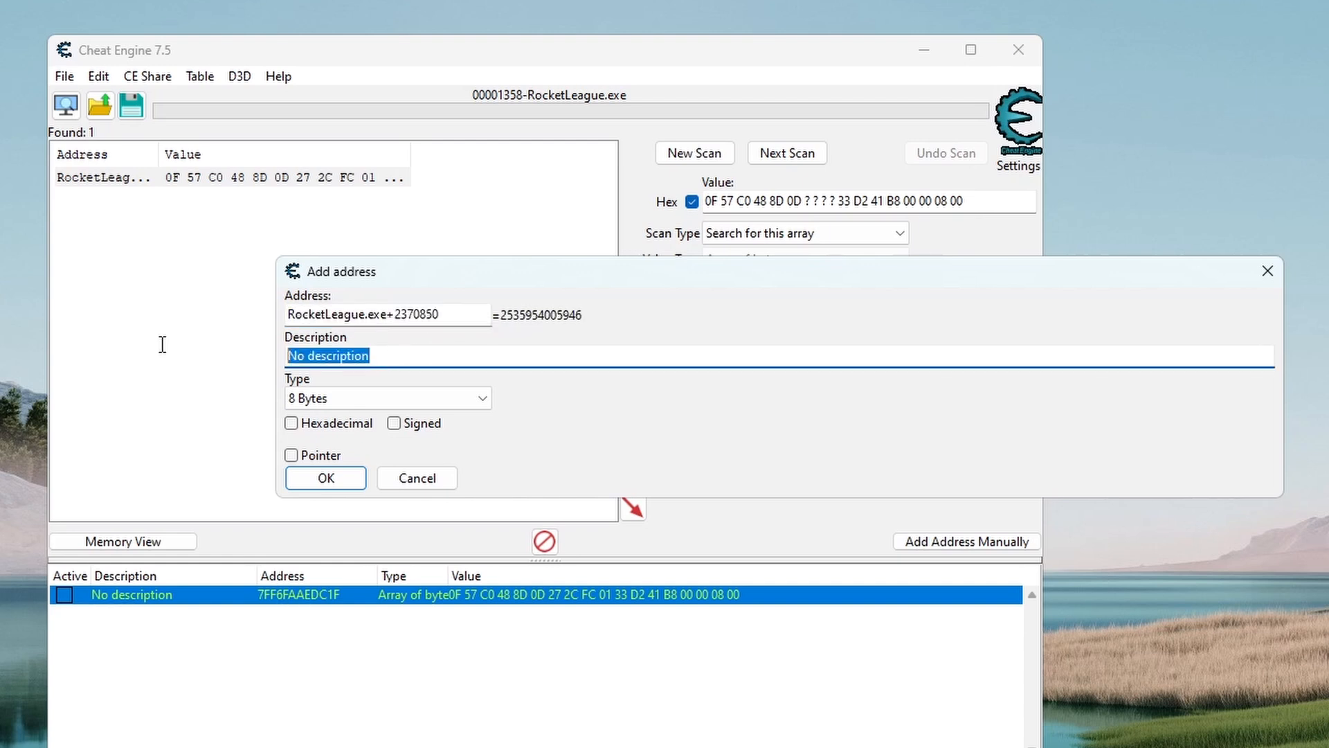
type("GNames")
left_click(317, 455)
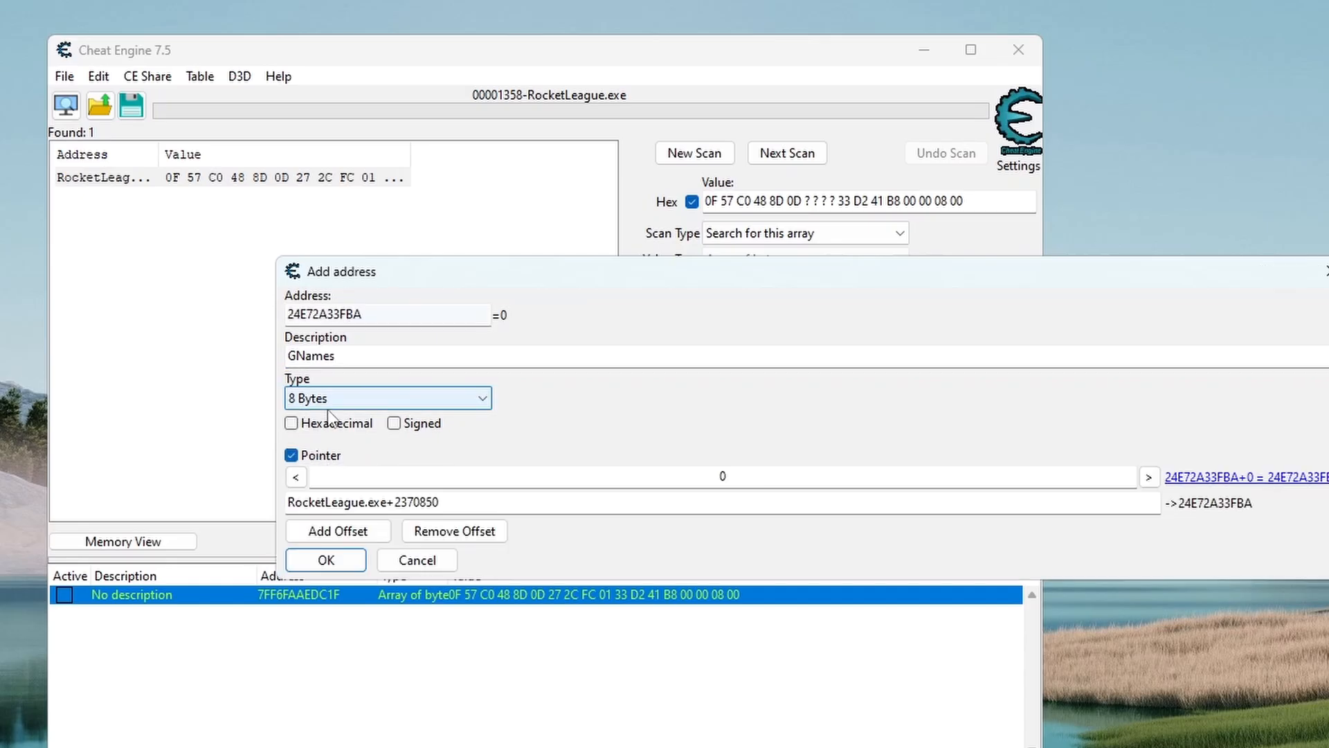
left_click(325, 558)
Step: Browse the memory region of the new GNames entry, set the text encoding to Codepage and examine the name strings
right_click(348, 616)
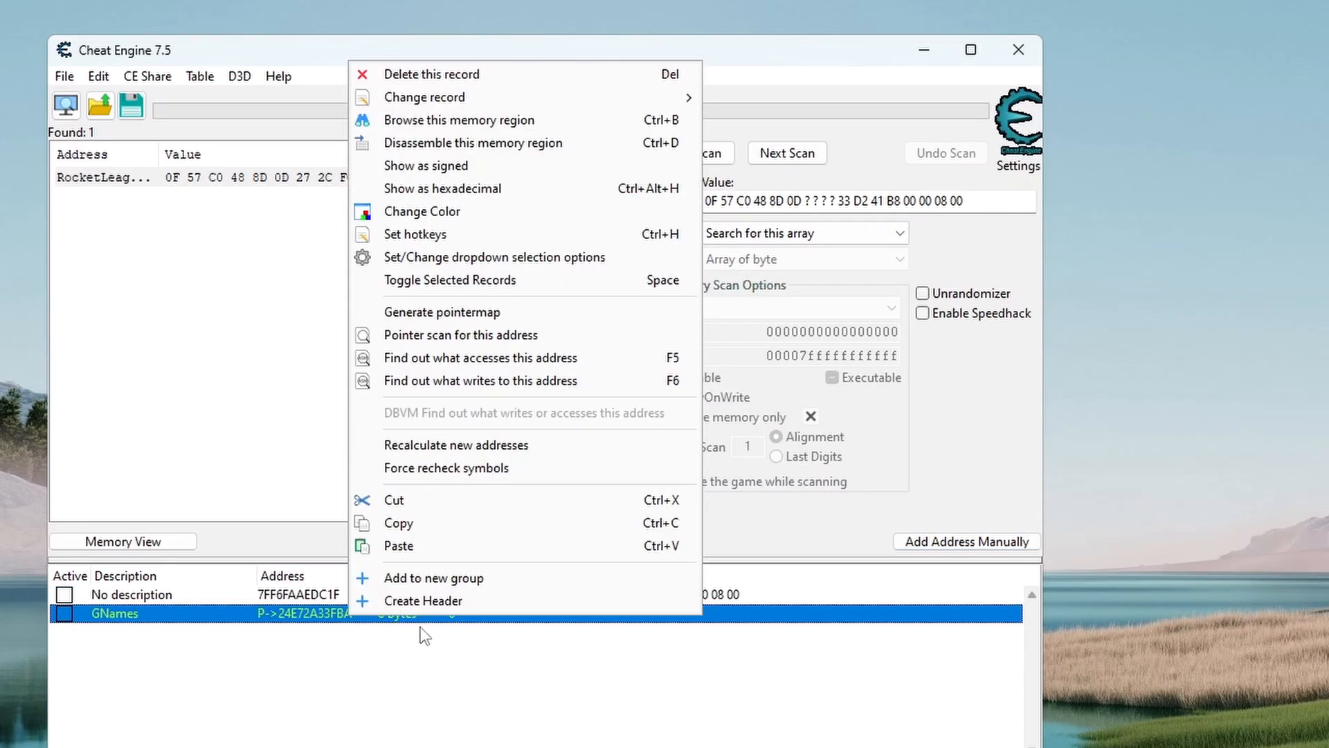
left_click(475, 142)
scroll(480, 138, "down", 3)
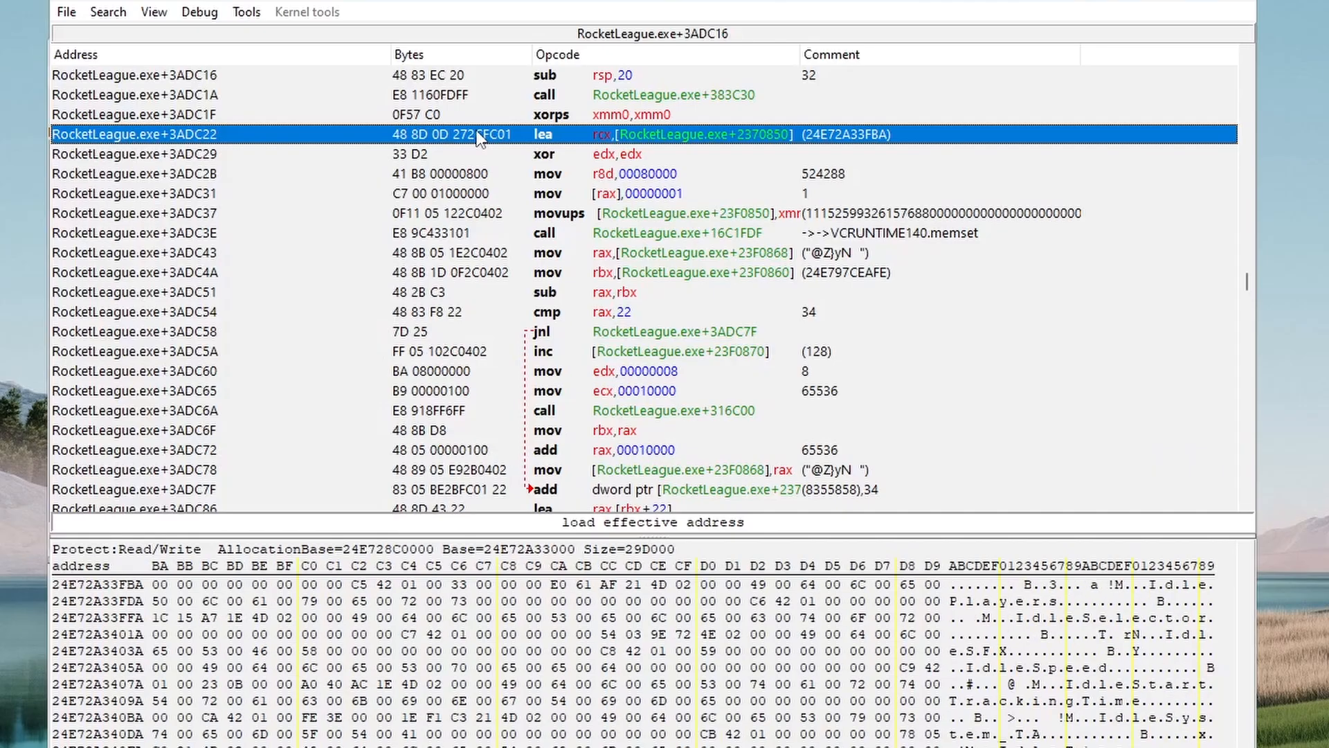
right_click(1100, 142)
mouse_move(1293, 363)
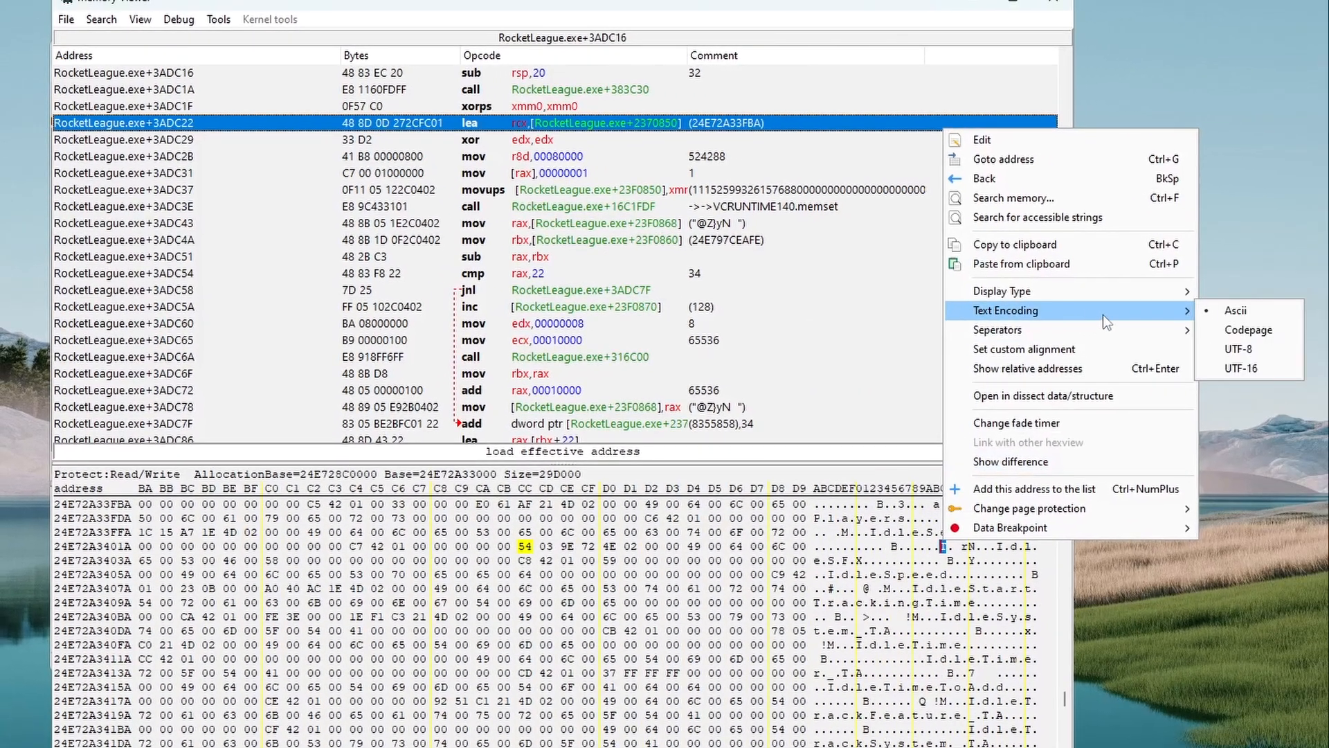
left_click(1226, 330)
left_click(1014, 3)
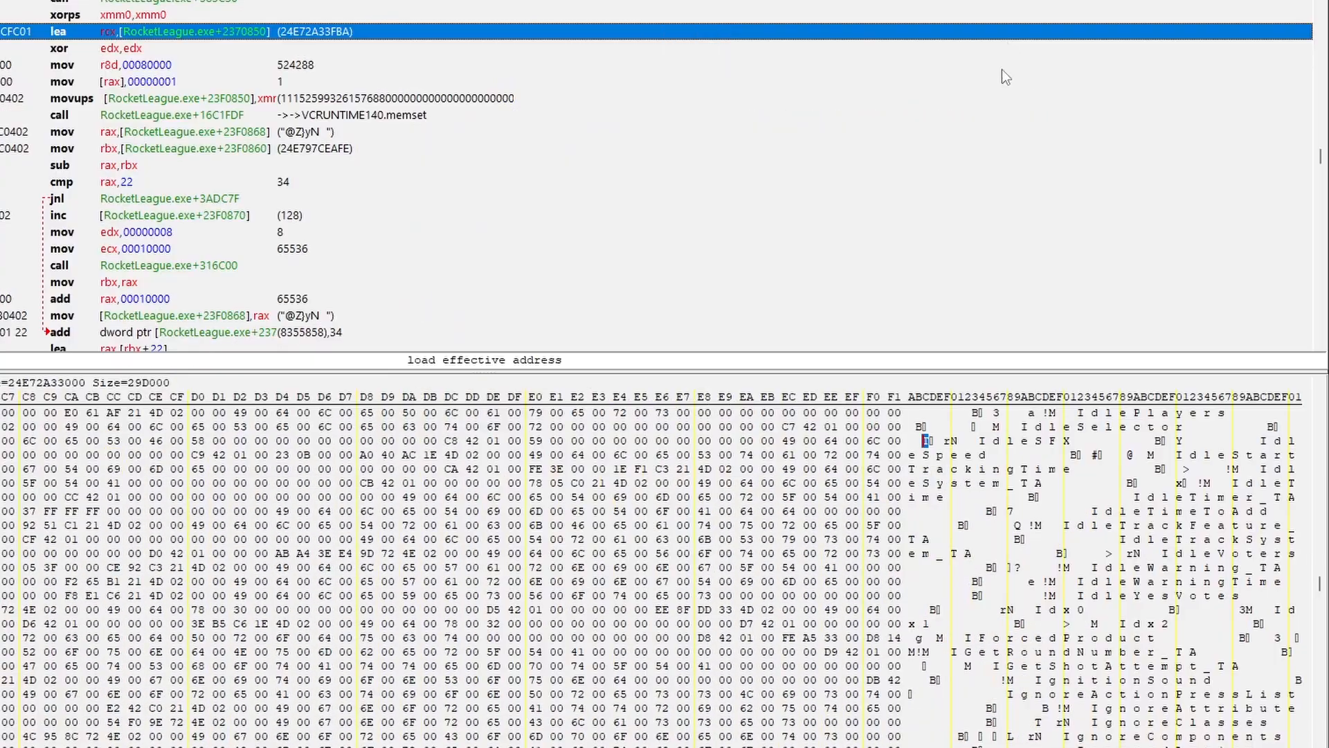
scroll(984, 454, "up", 2)
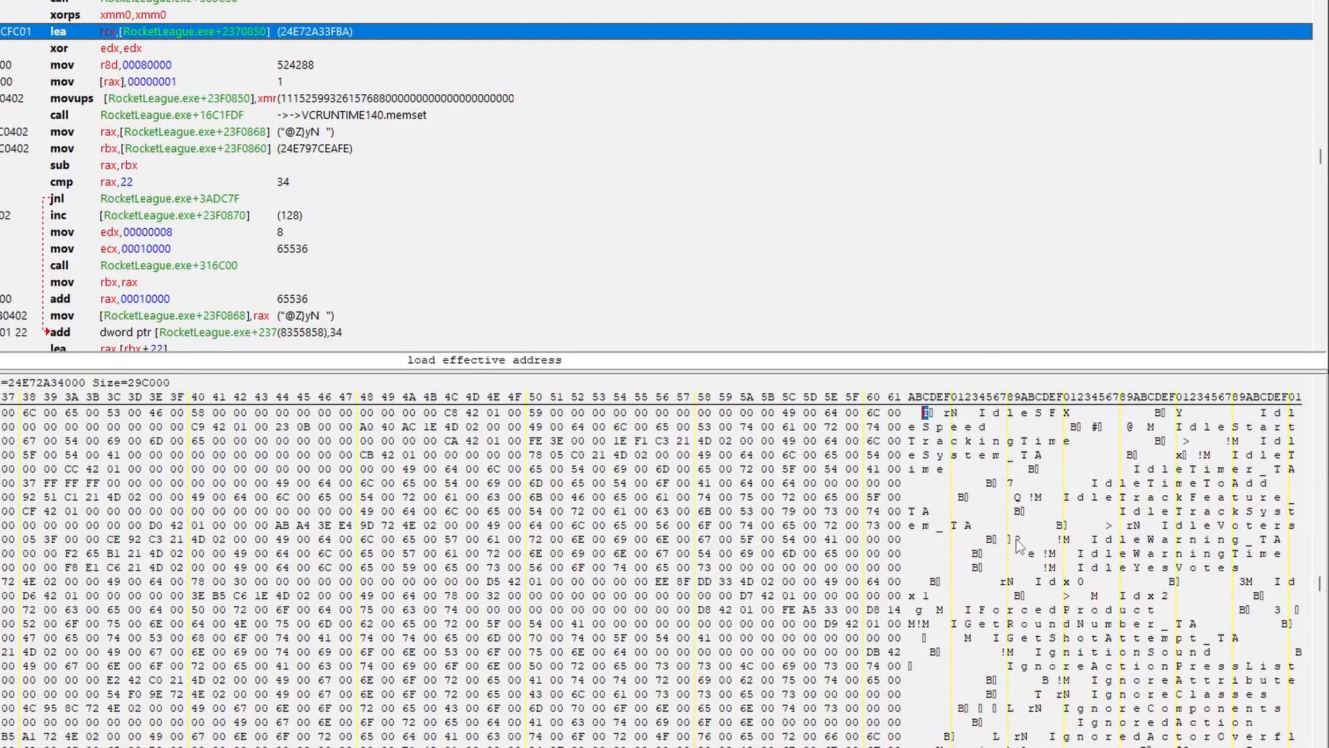